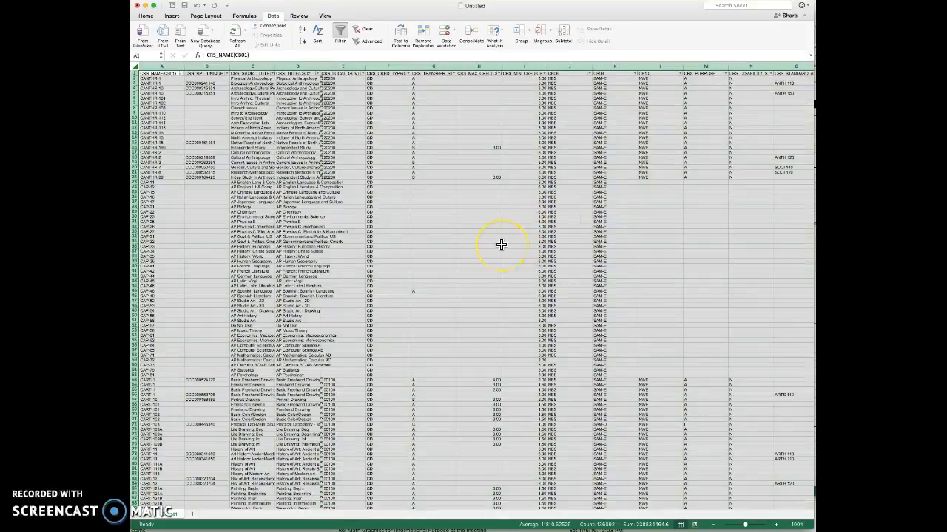
- Examine the names and short titles of the AP course block that starts at CAP-11
left_click(500, 245)
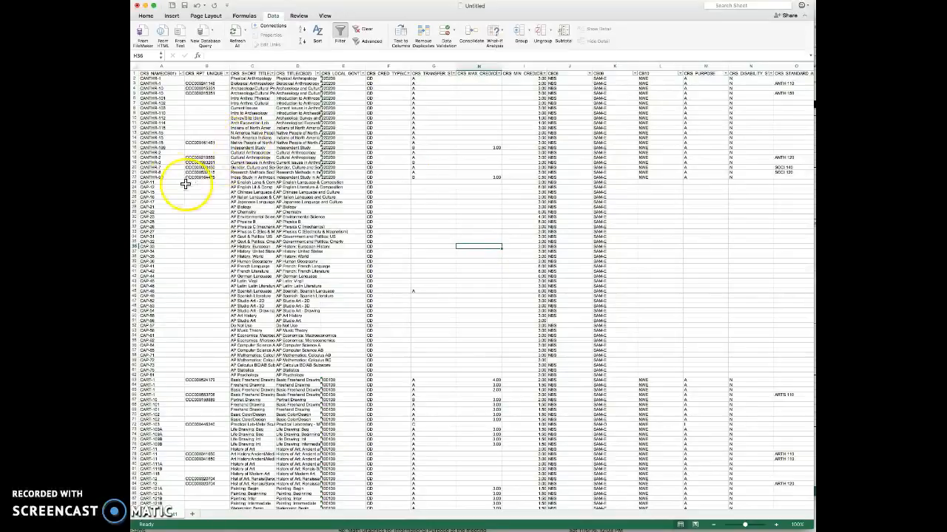
left_click_drag(160, 181, 166, 372)
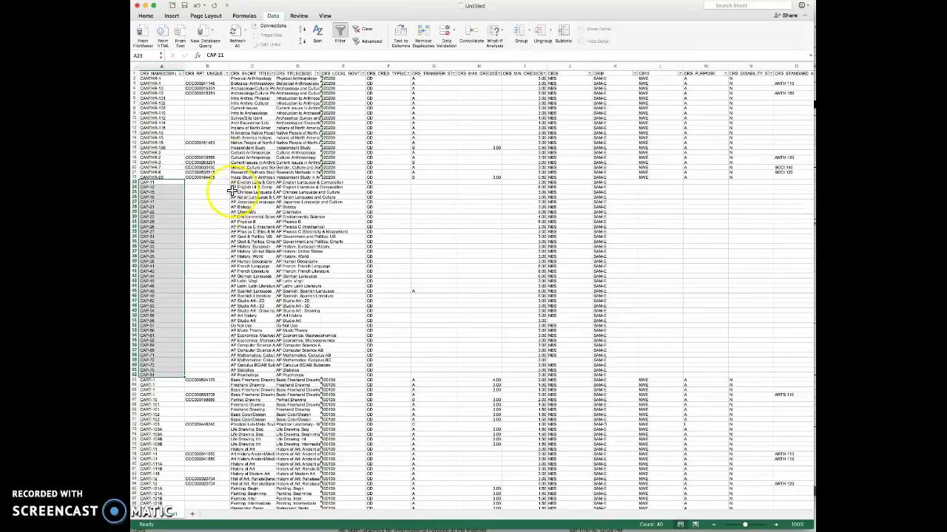
left_click(253, 182)
left_click_drag(254, 182, 273, 373)
scroll(414, 335, "down", 1)
scroll(413, 335, "up", 1)
left_click(461, 329)
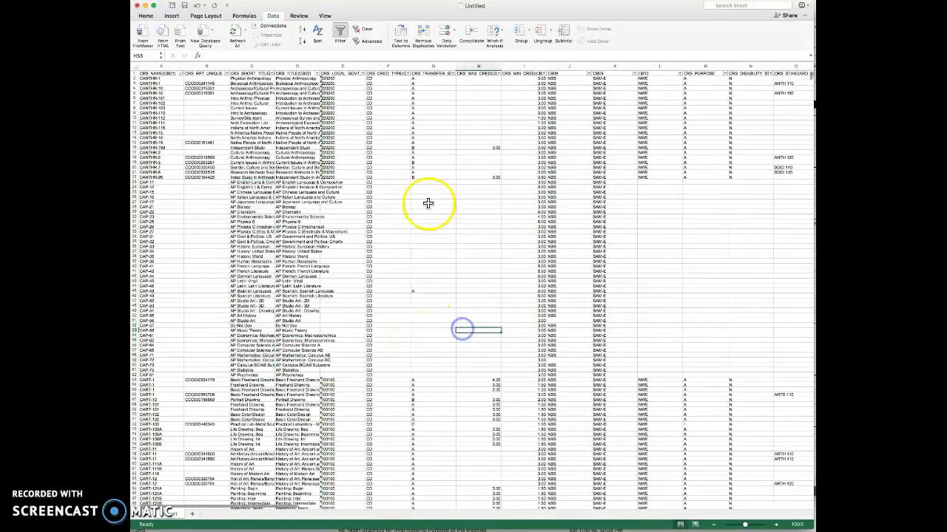
- Filter the CRS_STATUS column to show only courses with status I
scroll(211, 117, "right", 1)
scroll(211, 117, "right", 20)
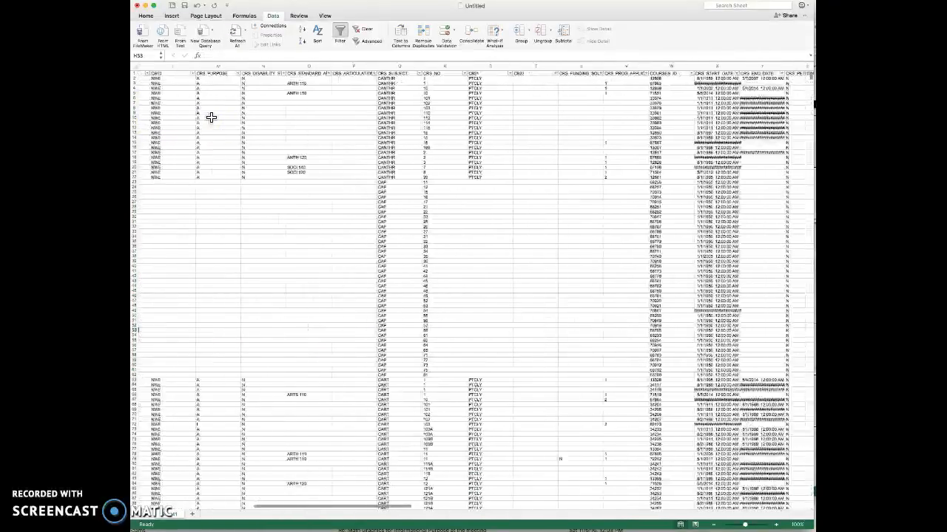
scroll(210, 117, "right", 10)
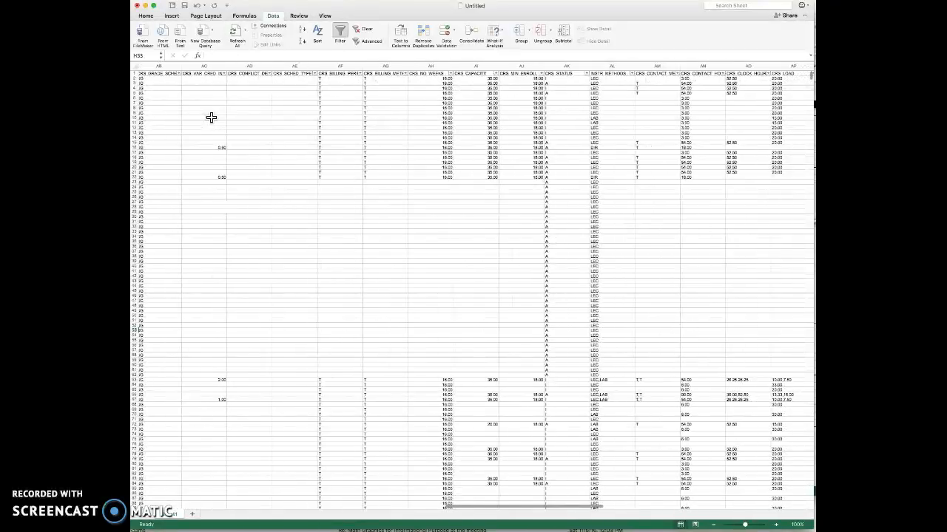
left_click(493, 66)
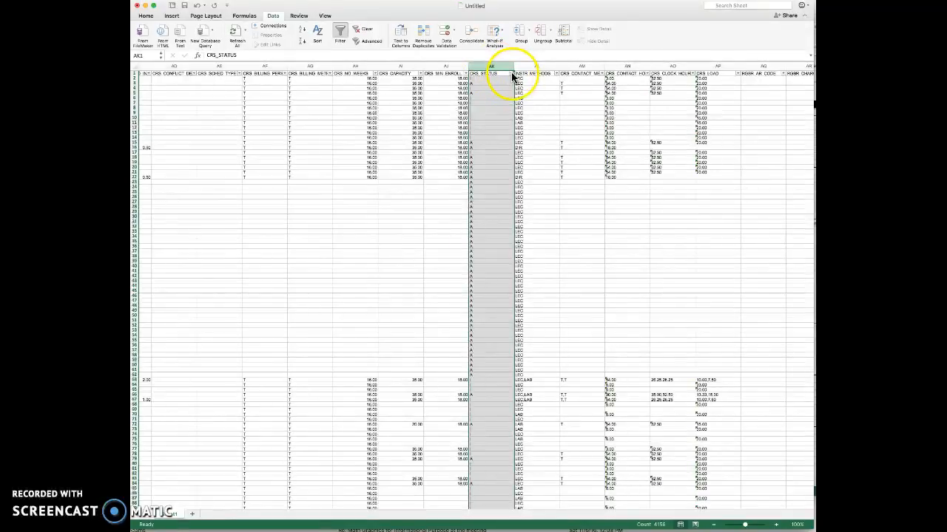
left_click(511, 73)
left_click(566, 167)
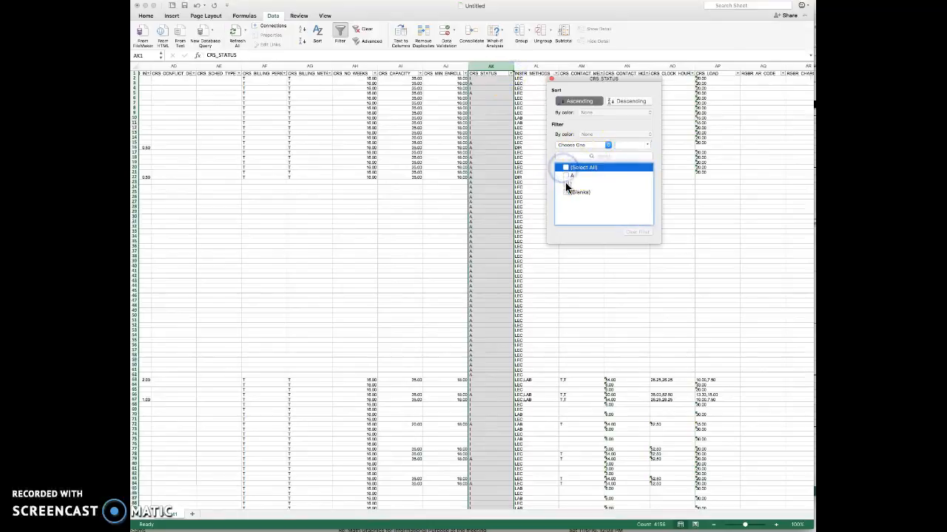
left_click(567, 184)
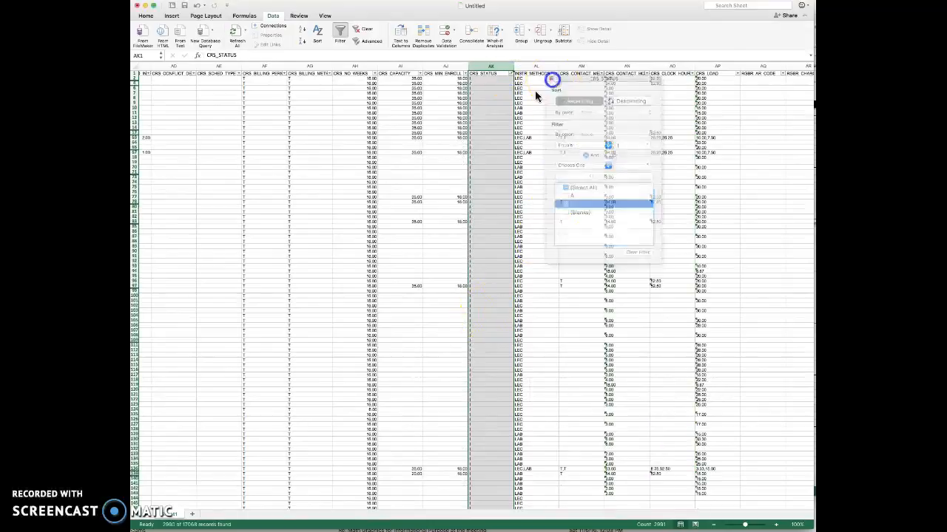
left_click(552, 79)
- Clear the contents of all filtered course rows below the header, from CANTHR-1 through CWT-302
scroll(432, 153, "left", 20)
left_click(134, 76)
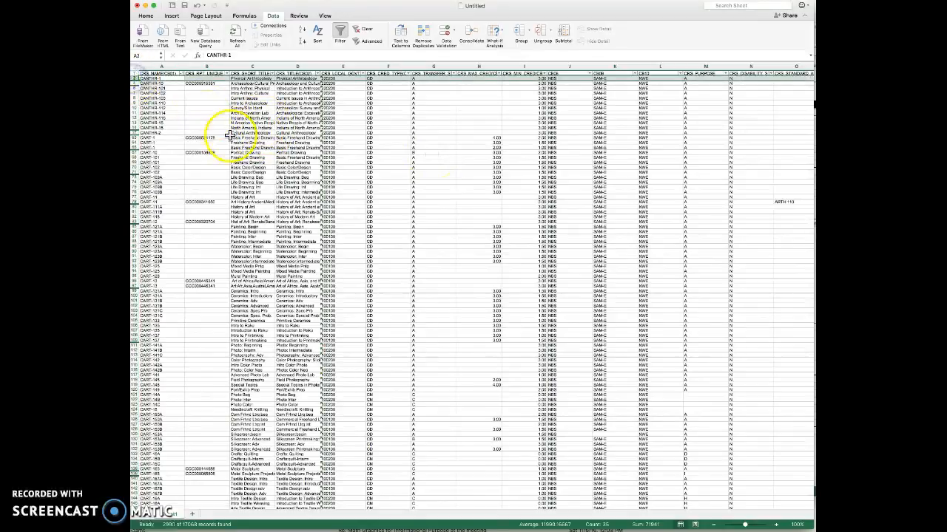
scroll(230, 137, "down", 10)
scroll(229, 136, "right", 1)
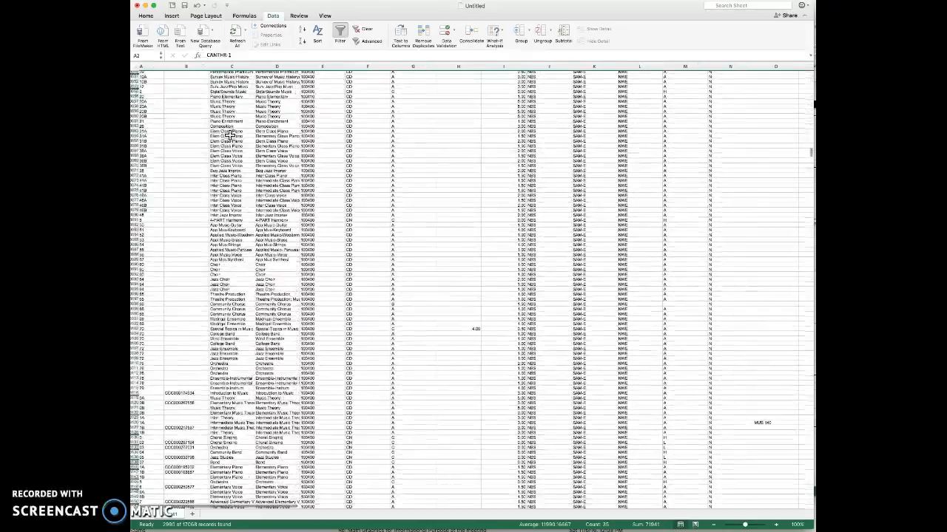
scroll(234, 148, "up", 15)
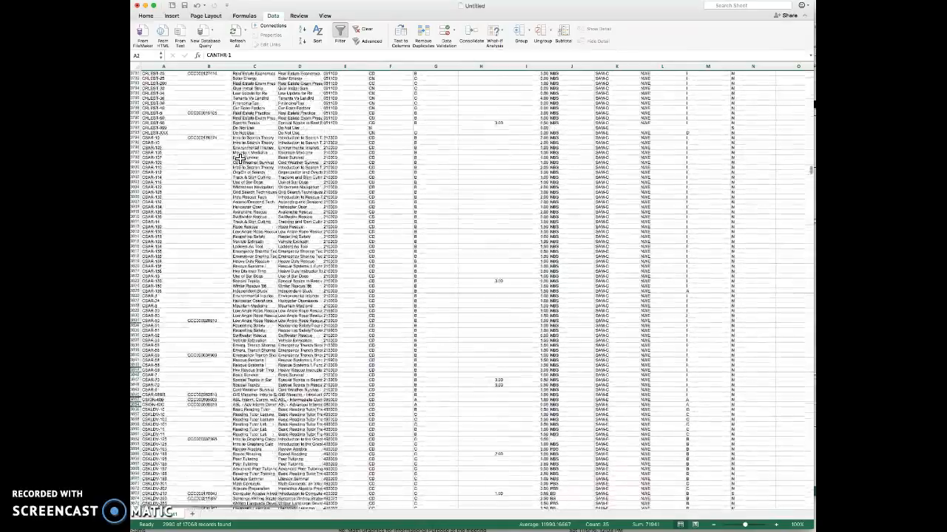
scroll(240, 158, "down", 10)
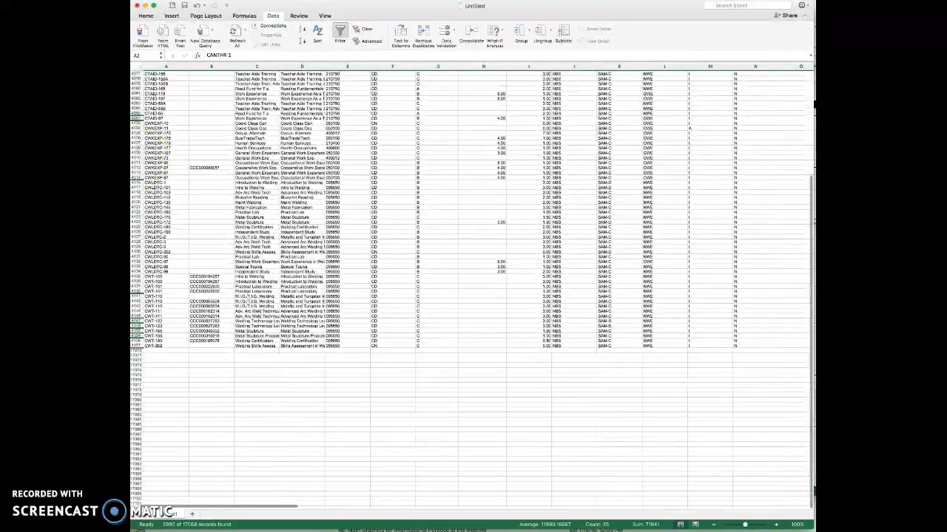
left_click(137, 346, "shift")
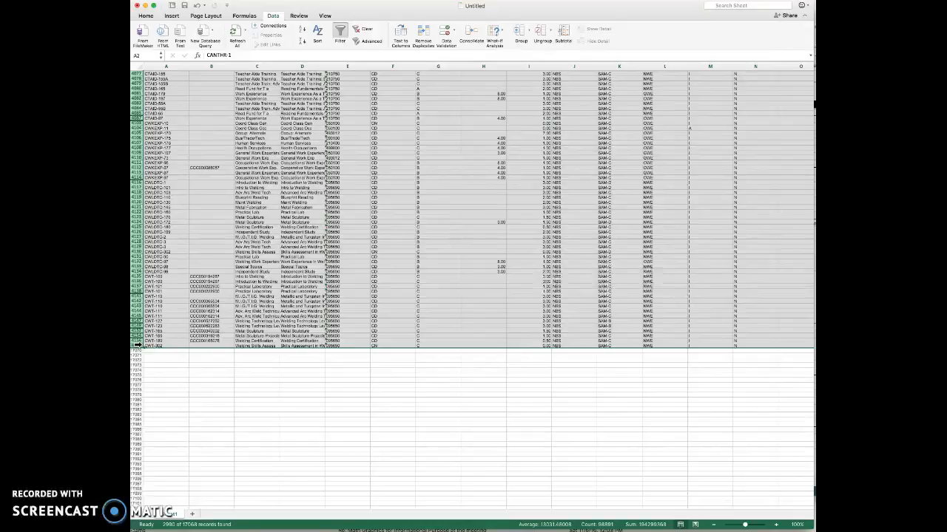
key("Delete")
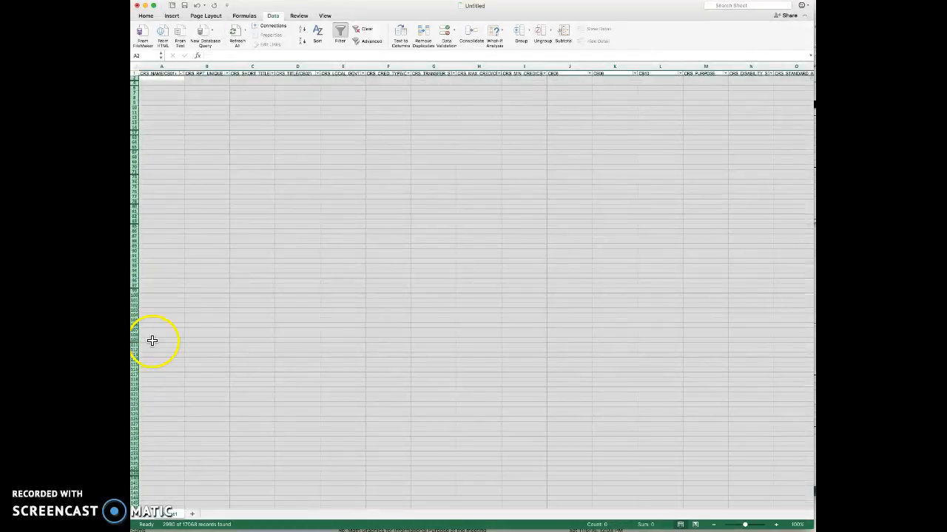
left_click(315, 323)
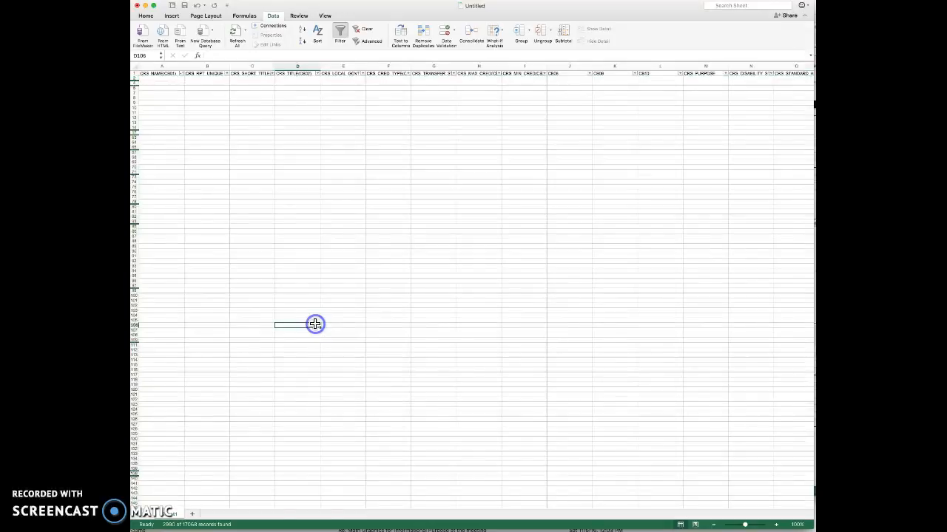
- Remove the status filter, reapply filtering to the whole sheet, and sort it ascending by CRS_NAME(CB01)
left_click(341, 33)
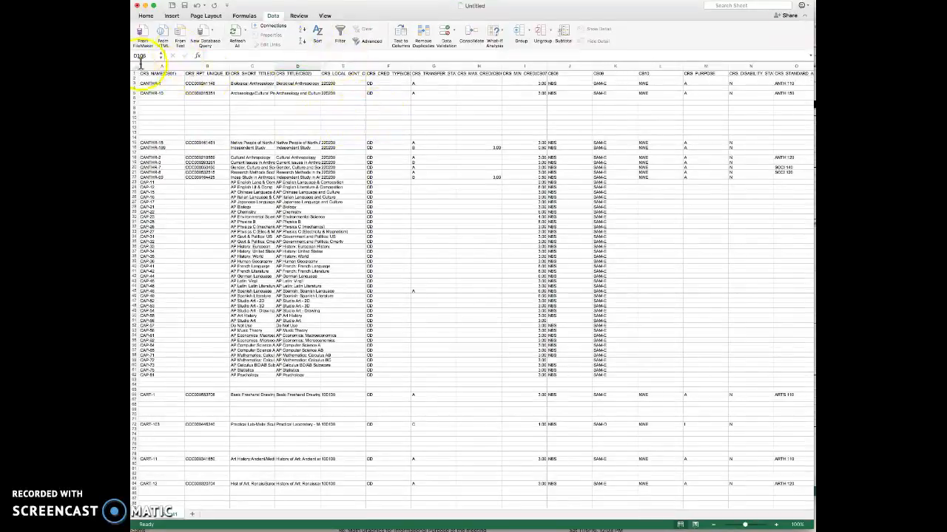
left_click(134, 66)
left_click(341, 34)
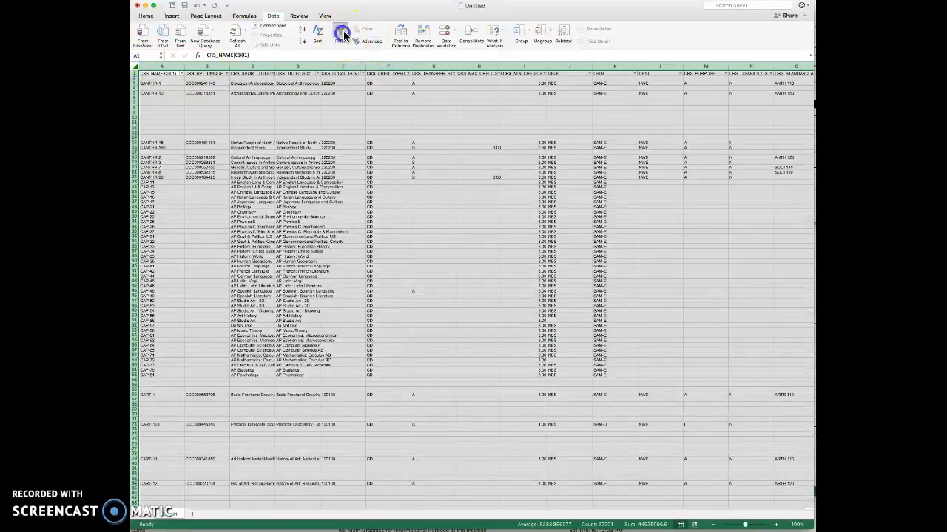
left_click(181, 74)
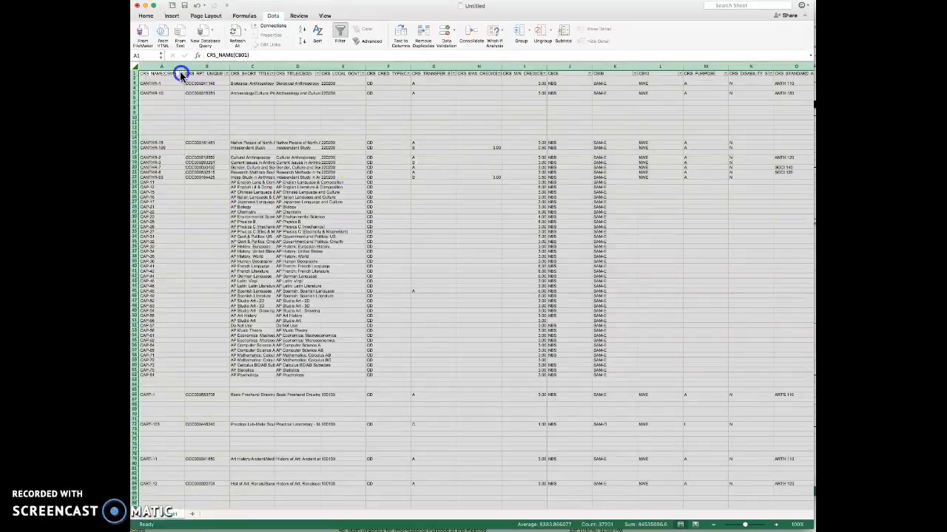
left_click(213, 100)
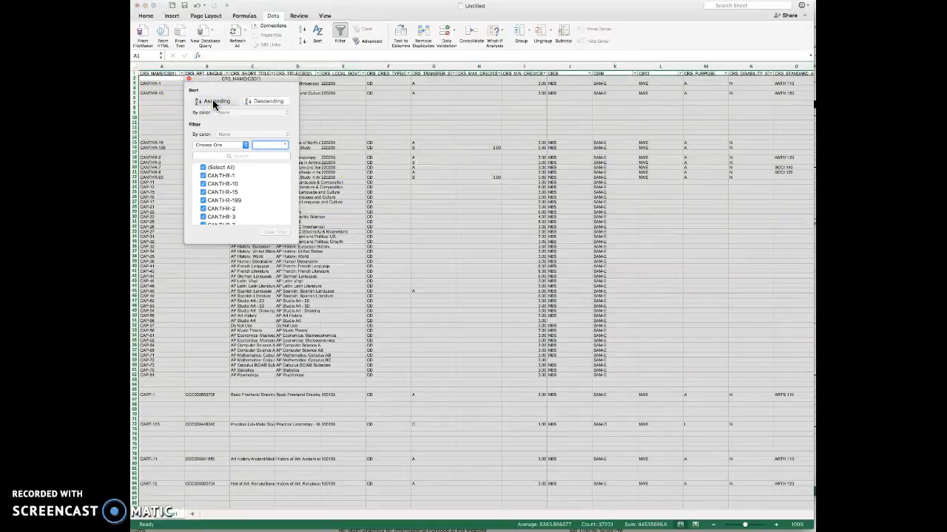
left_click(183, 74)
- Clear the contents of the AP course block in rows 11 to 50, starting at CAP-11
left_click(176, 157)
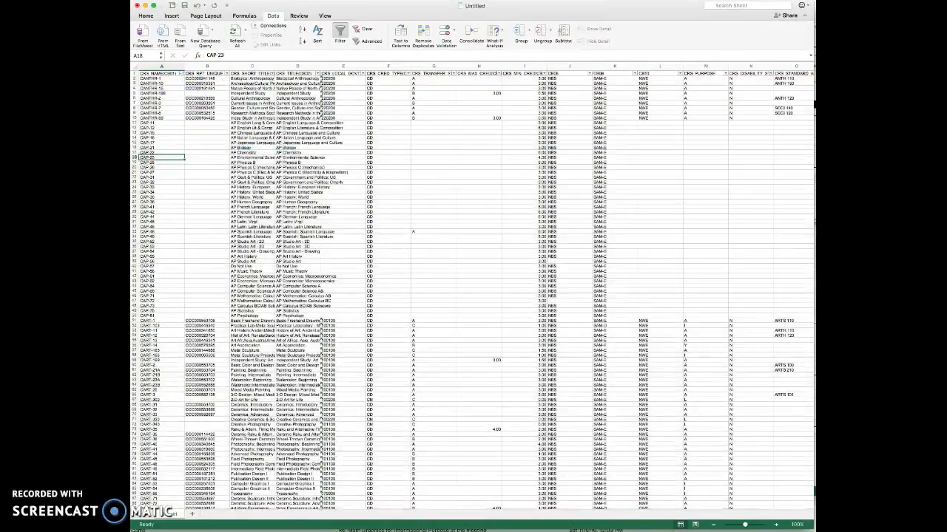
left_click_drag(135, 121, 157, 309)
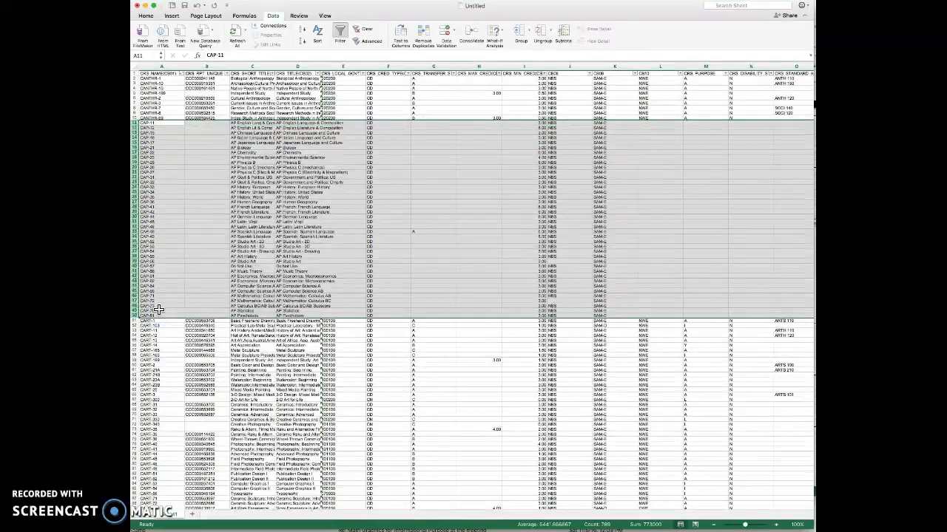
key("Delete")
- Search the worksheet for IB courses
scroll(158, 309, "down", 10)
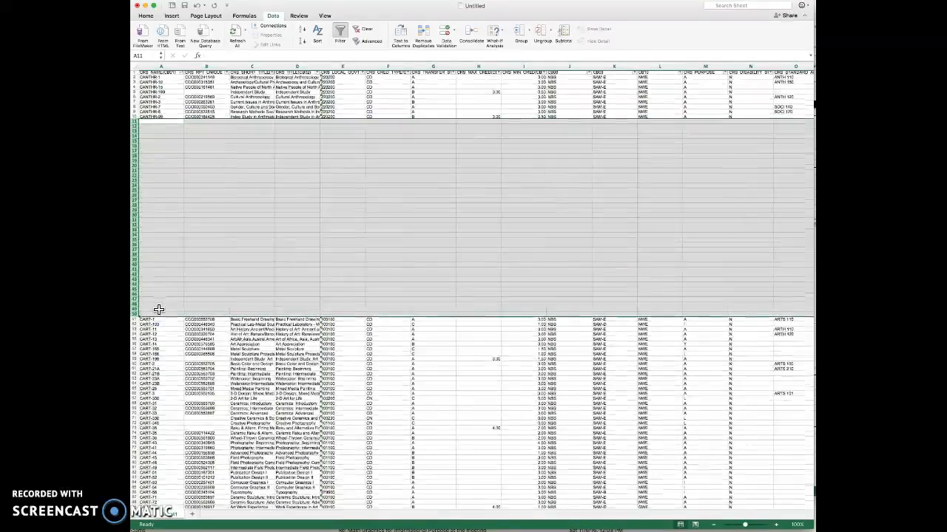
scroll(158, 309, "down", 15)
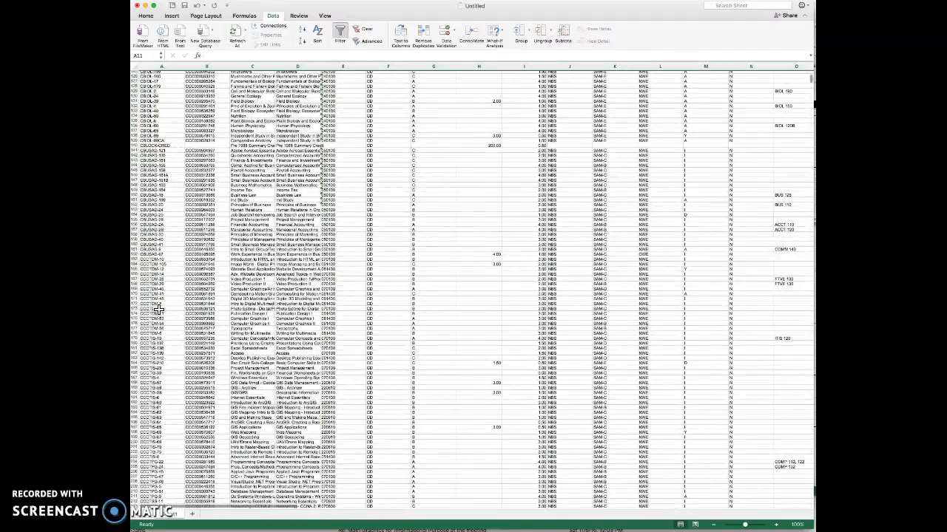
scroll(159, 309, "down", 2)
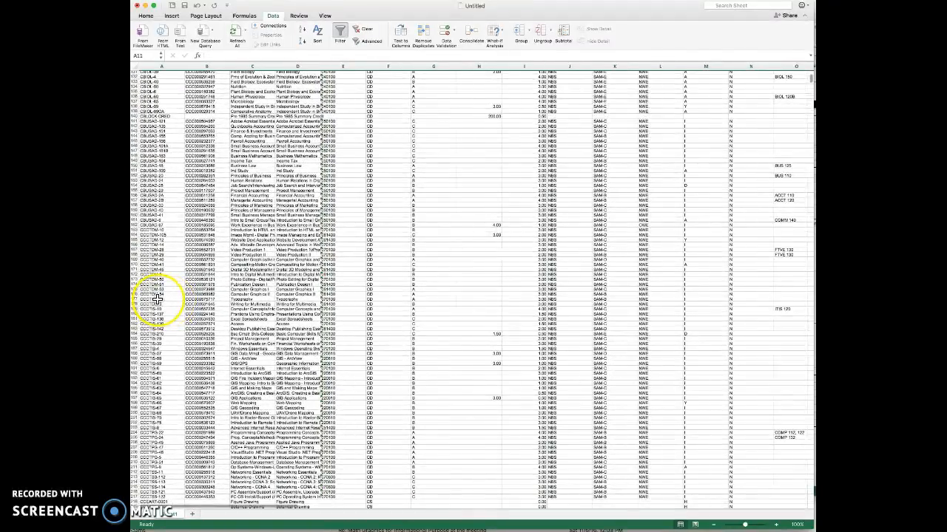
key("super+f")
type("IP")
type("B")
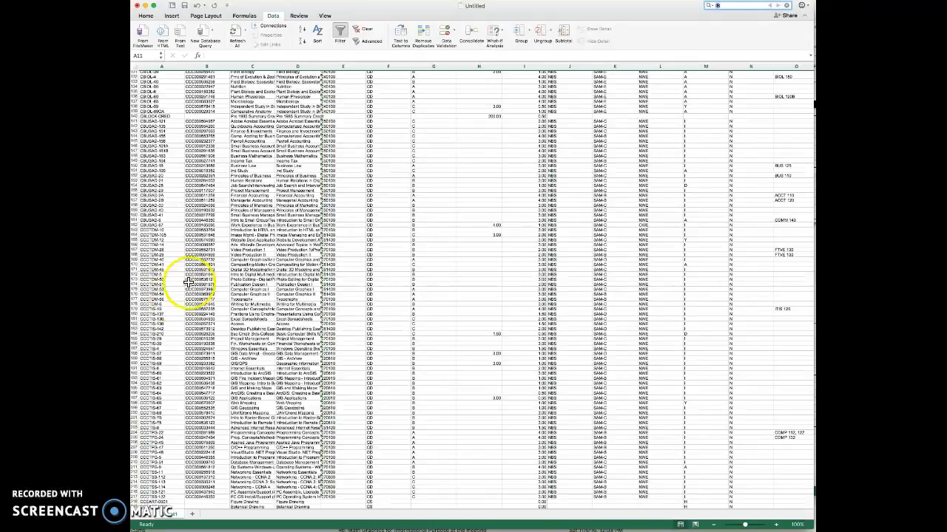
left_click(780, 7)
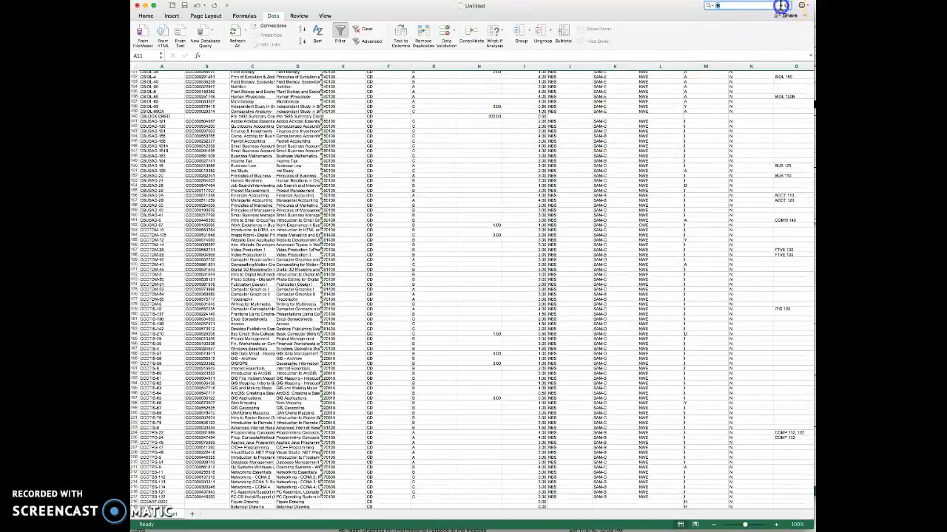
scroll(457, 215, "down", 2)
scroll(457, 214, "up", 3)
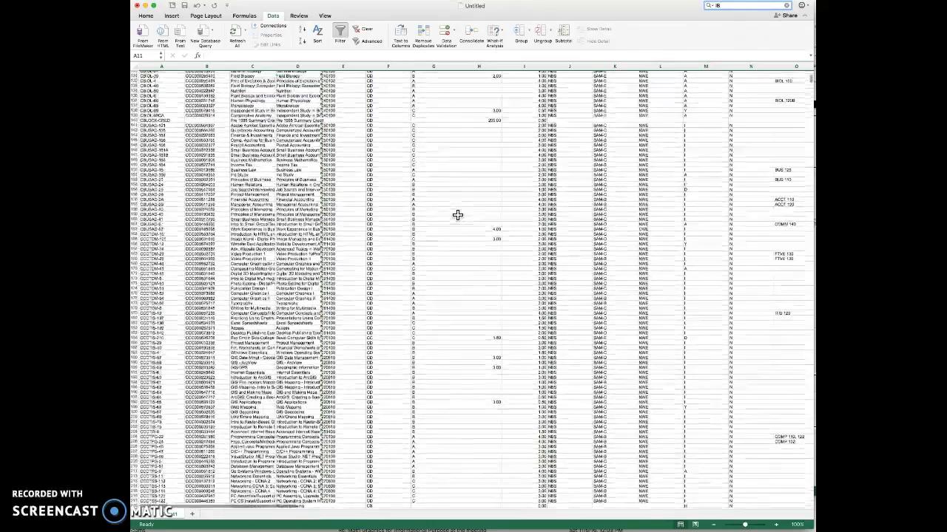
left_click(769, 7)
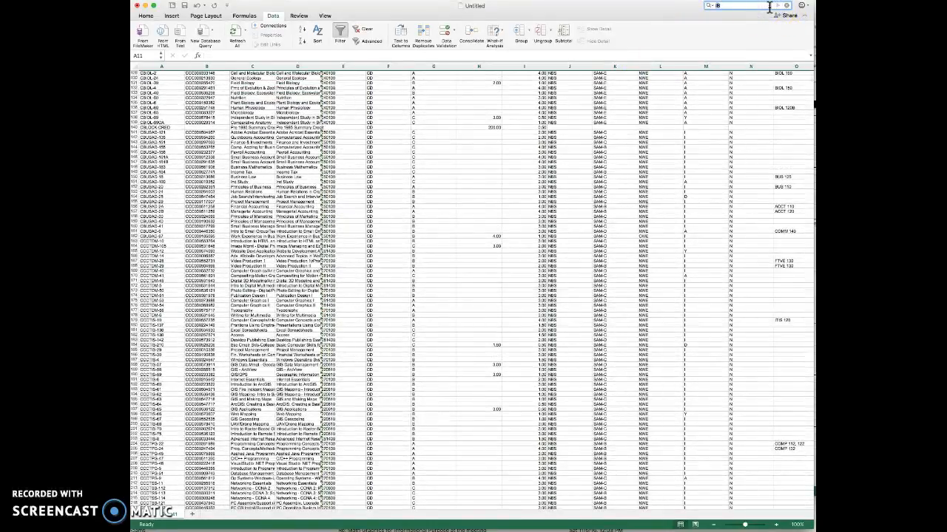
- Review the remaining course list, from the cleared AP block down to the CCEART, CCECAR and CCECOM rows
scroll(490, 116, "down", 20)
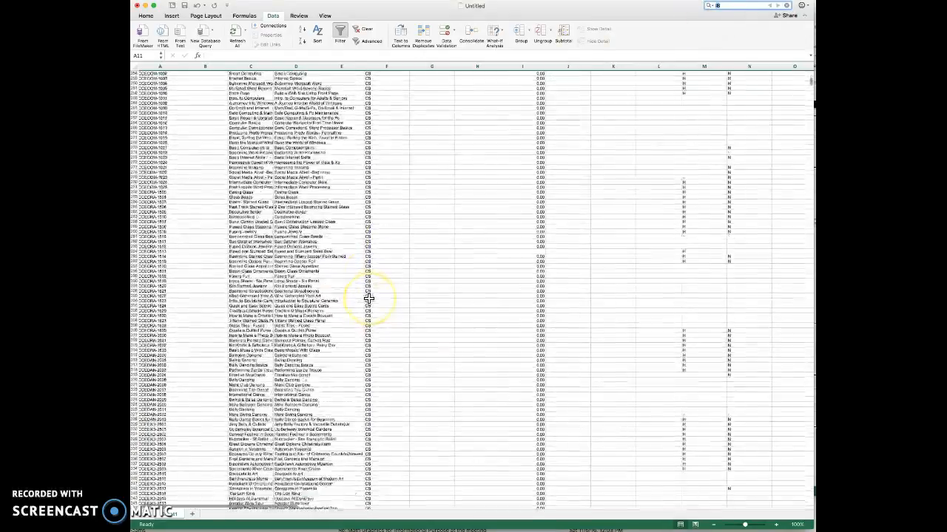
scroll(368, 298, "up", 10)
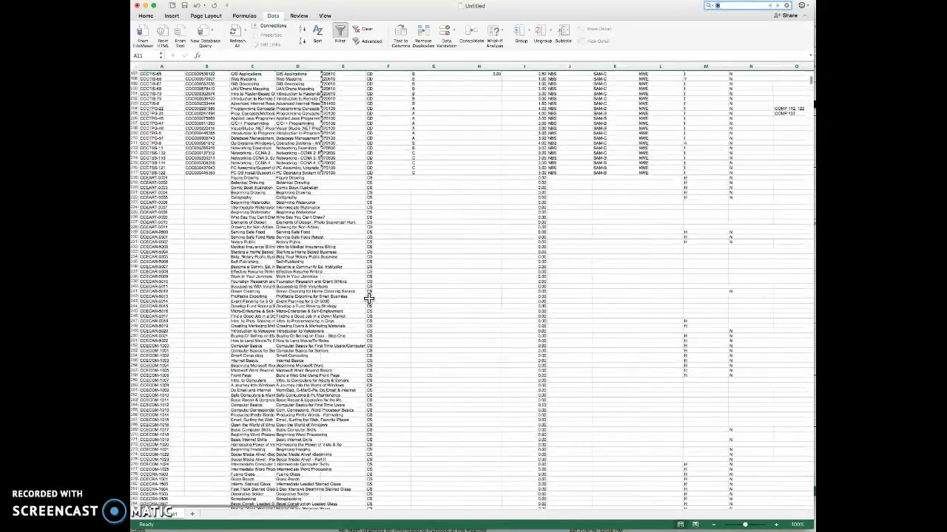
left_click(448, 260)
scroll(255, 178, "up", 18)
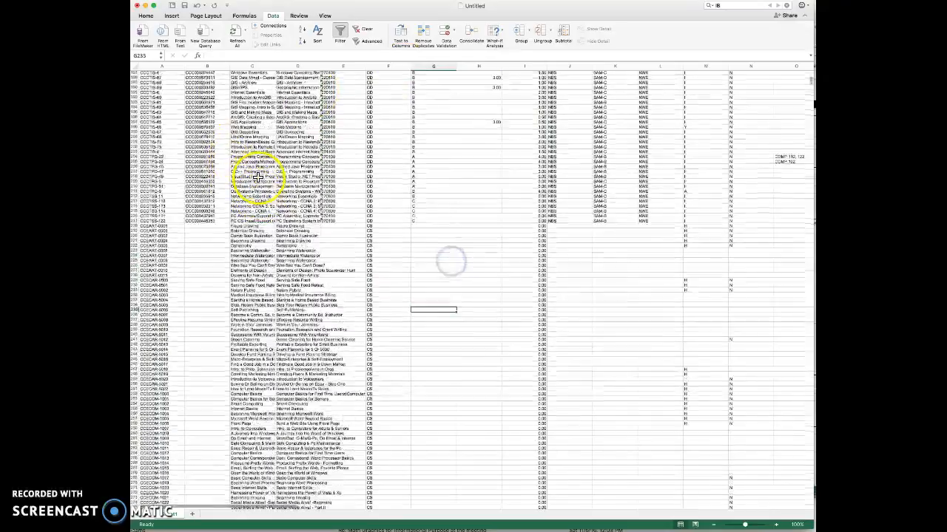
scroll(258, 173, "up", 12)
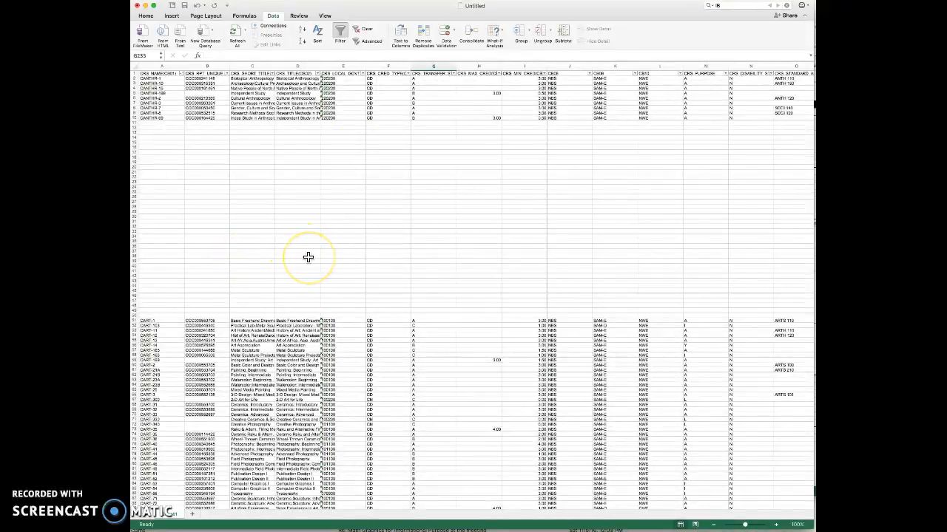
scroll(308, 257, "down", 3)
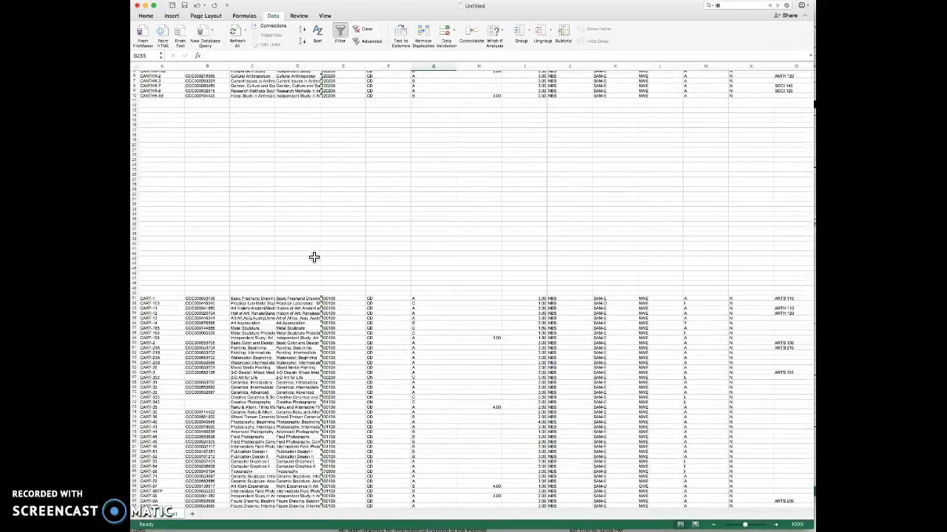
scroll(313, 256, "down", 20)
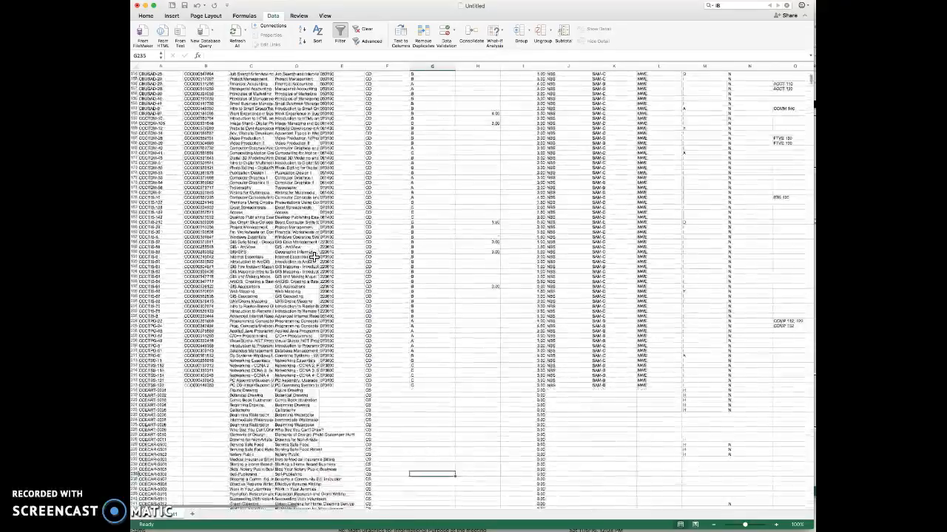
scroll(313, 257, "down", 8)
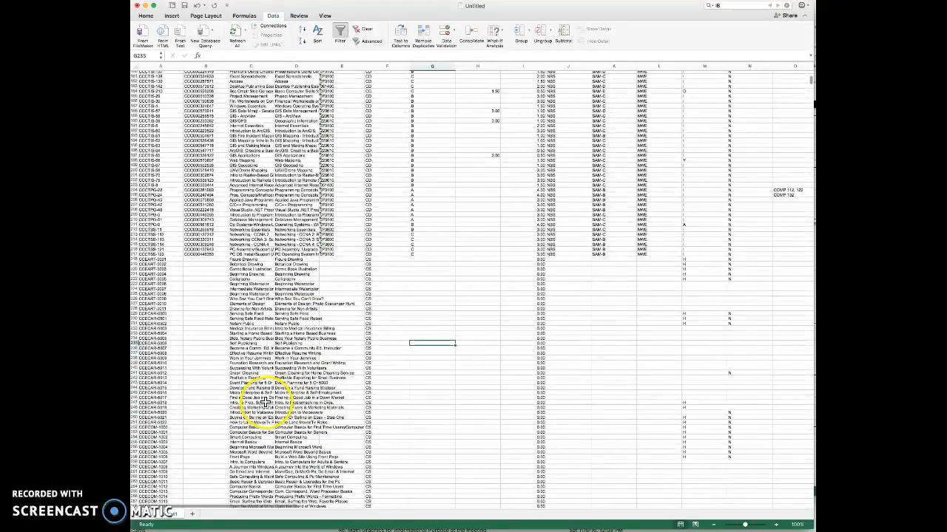
- Examine how far the CCE course rows extend, from CCEART-0001 in row 218 down through the CCECOM and CCECRA entries
scroll(264, 401, "down", 1)
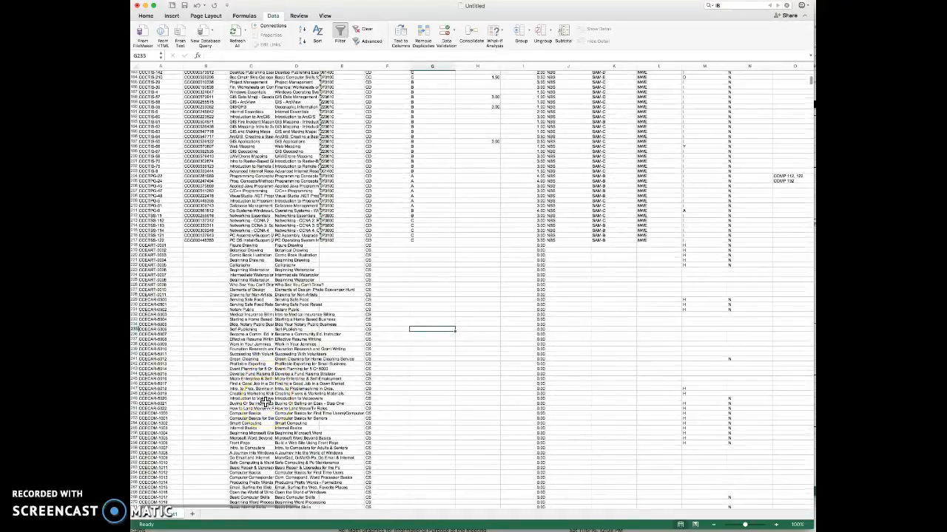
scroll(266, 402, "up", 2)
scroll(266, 402, "down", 1)
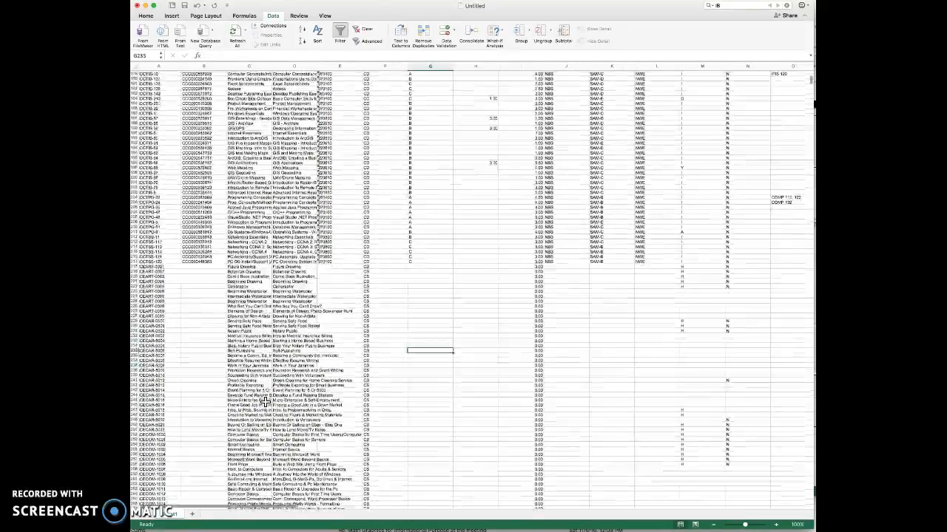
scroll(337, 387, "down", 4)
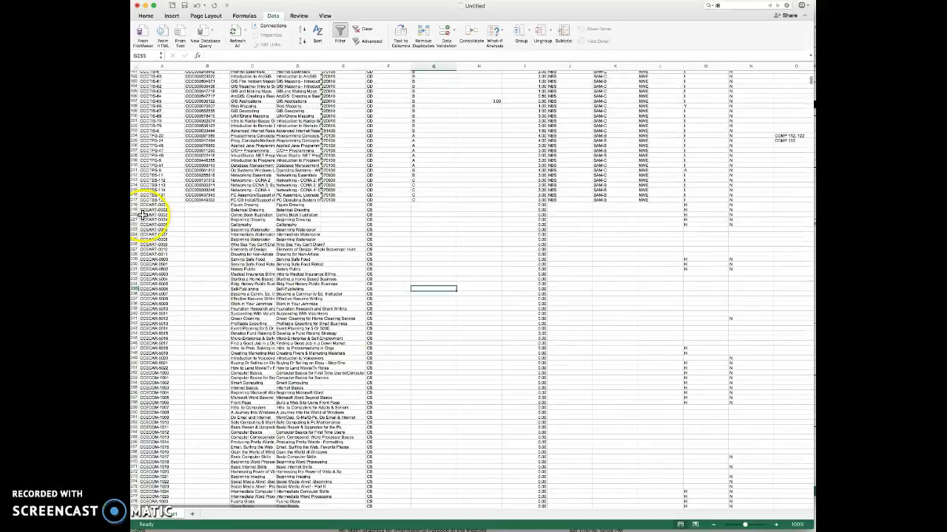
left_click(135, 206)
scroll(311, 310, "up", 2)
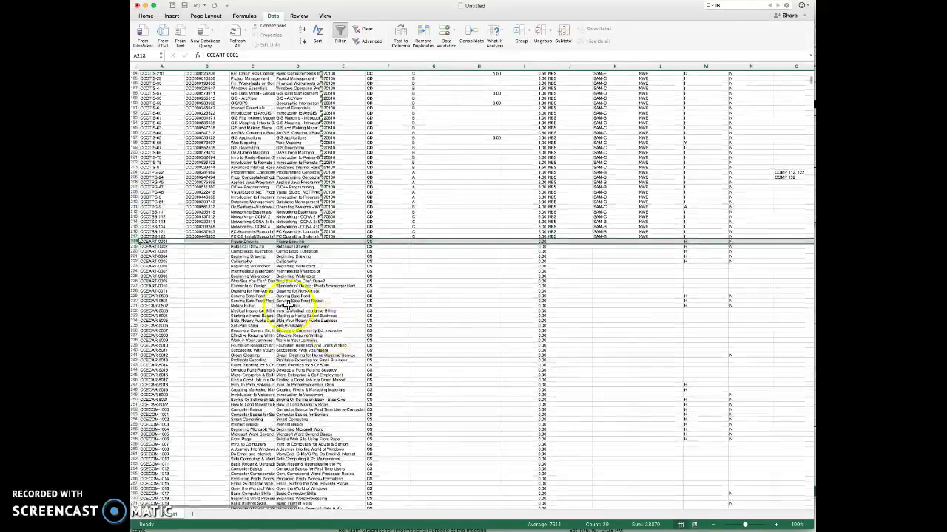
left_click(145, 242)
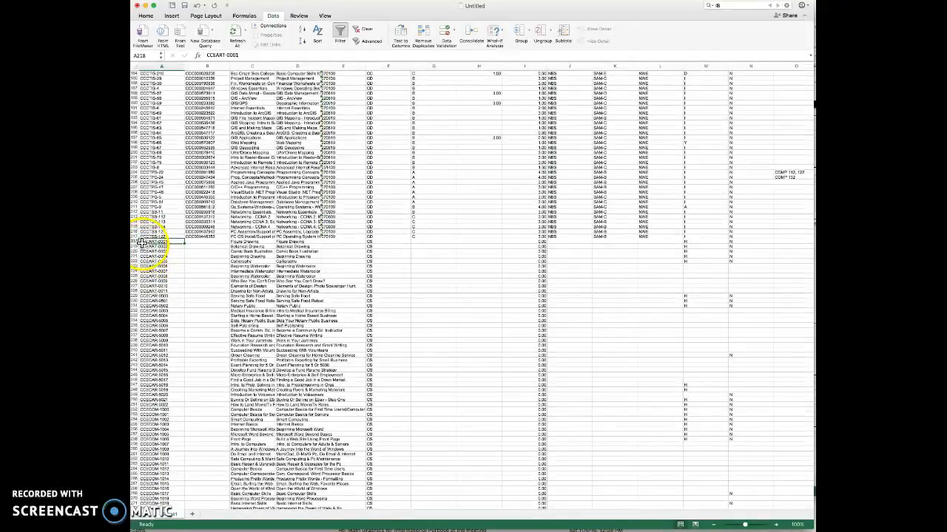
scroll(141, 242, "down", 3)
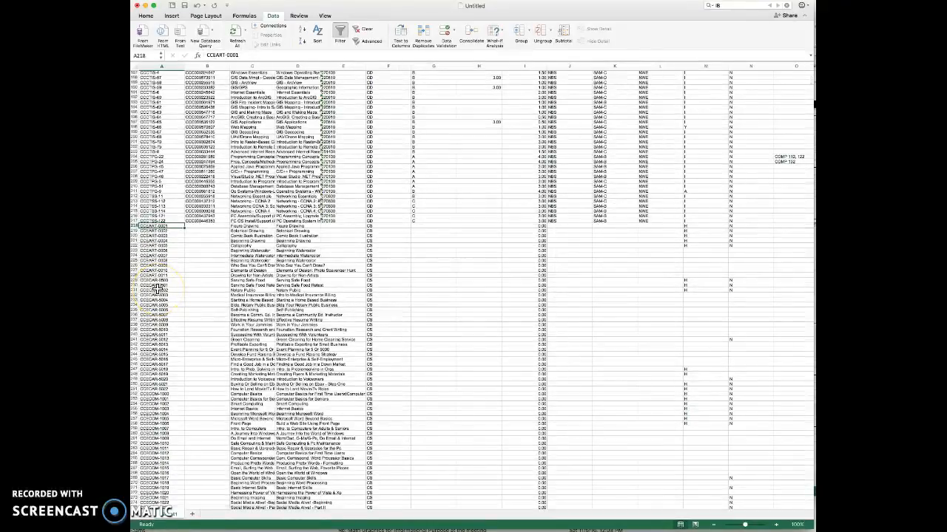
scroll(157, 291, "down", 10)
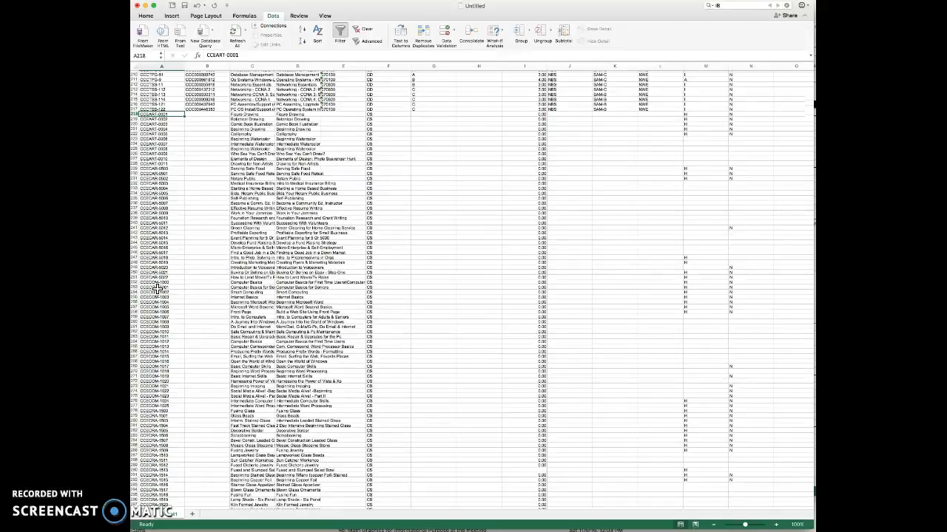
- Filter the whole sheet by CRS_NAME(CB01) to show only course names that begin with CCE
scroll(156, 291, "up", 20)
scroll(157, 290, "up", 20)
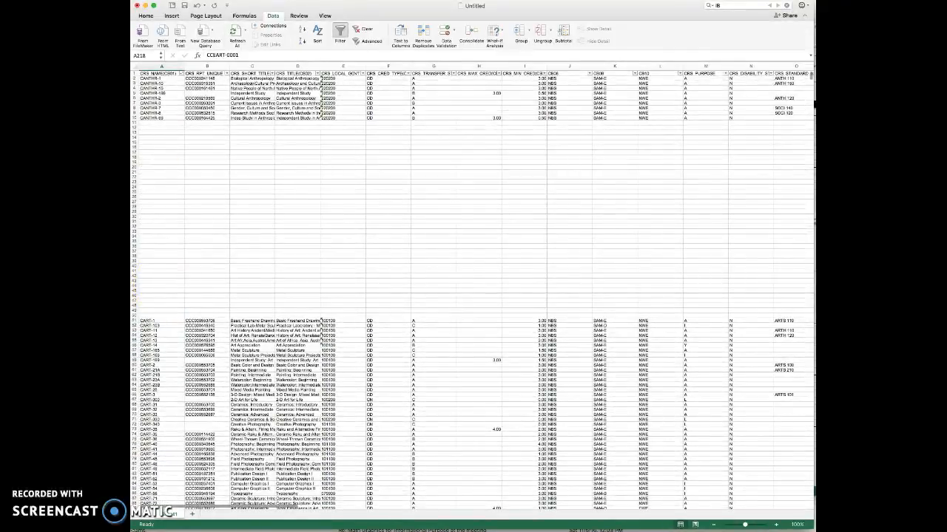
left_click(133, 67)
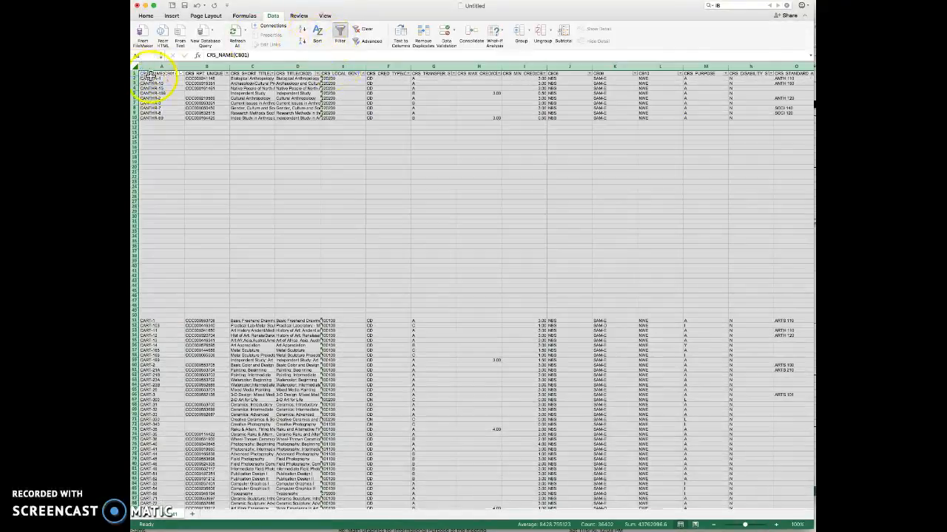
left_click(181, 74)
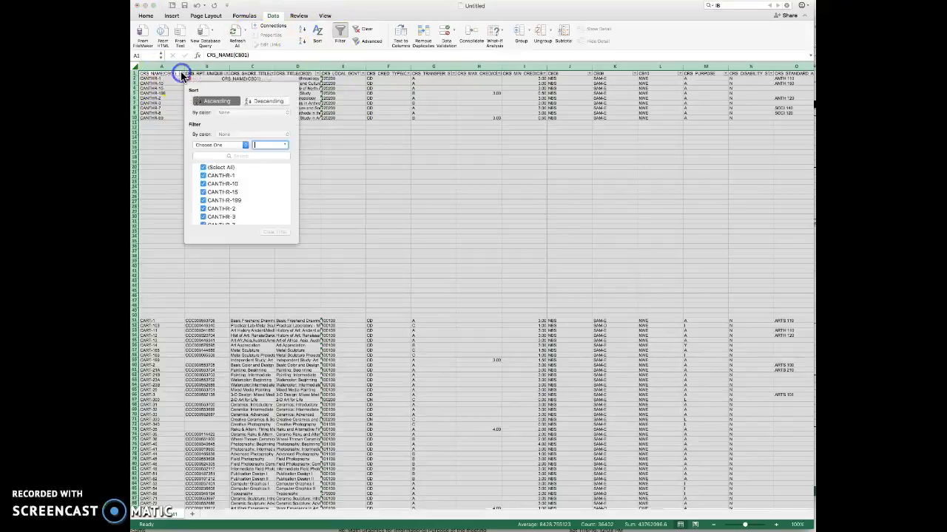
left_click(241, 148)
left_click(241, 175)
type("C")
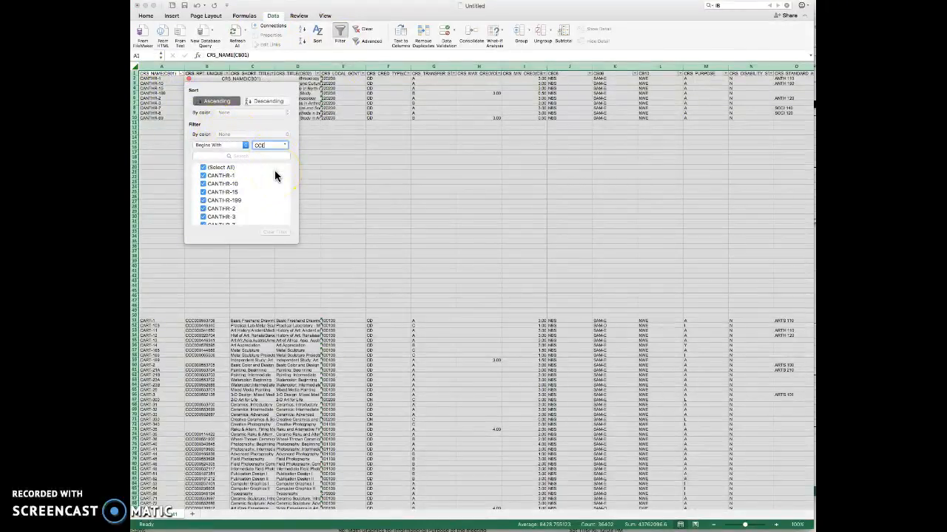
type("CE")
left_click(285, 290)
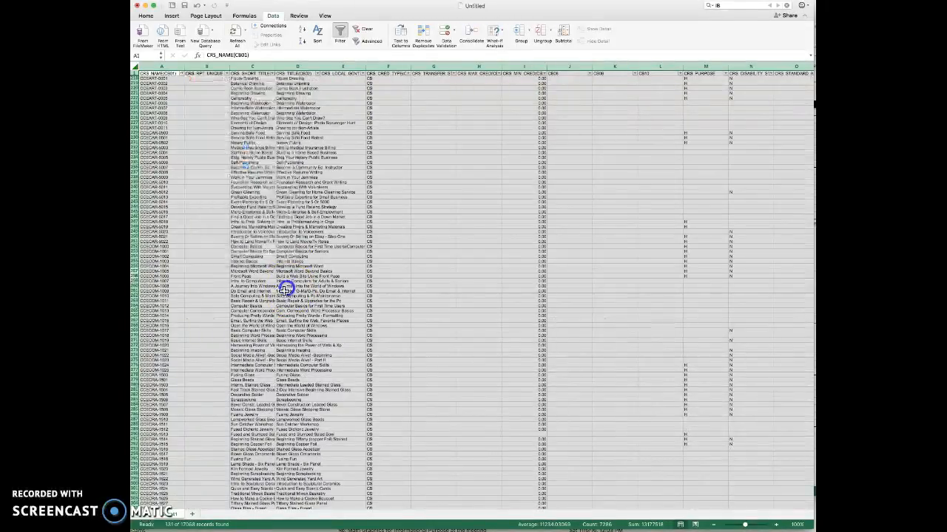
- Clear the contents of all the filtered CCE rows, from CCEART-0001 in row 218 through the last CCEWRI course
left_click(163, 93)
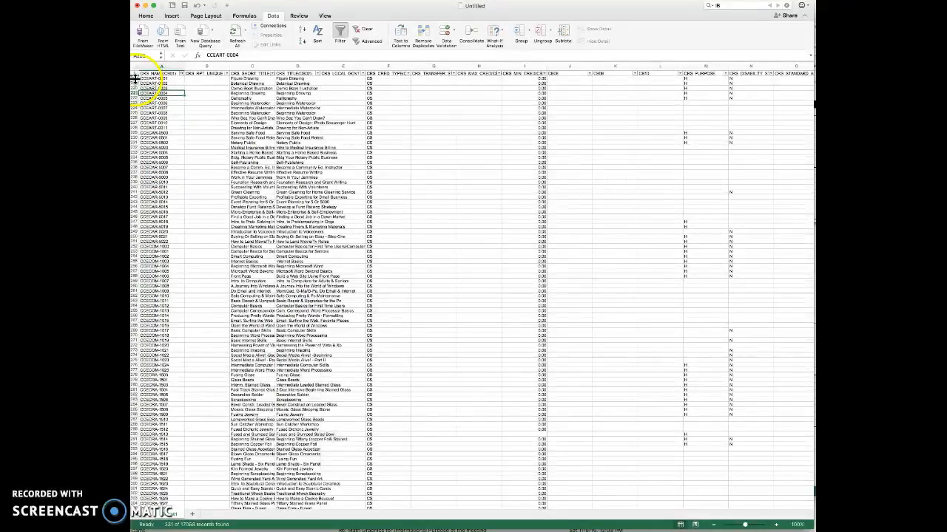
left_click(134, 77)
scroll(185, 283, "down", 15)
scroll(186, 283, "down", 10)
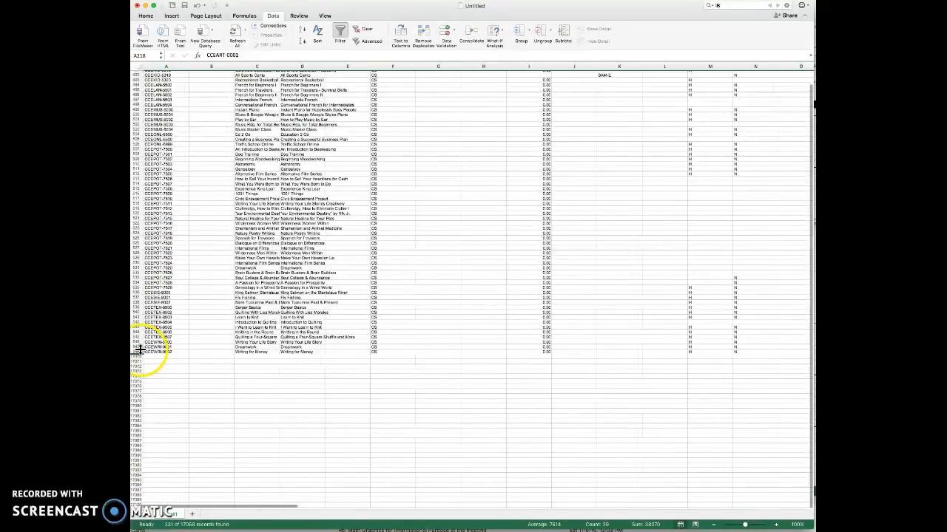
left_click(139, 351, "shift")
key("Delete")
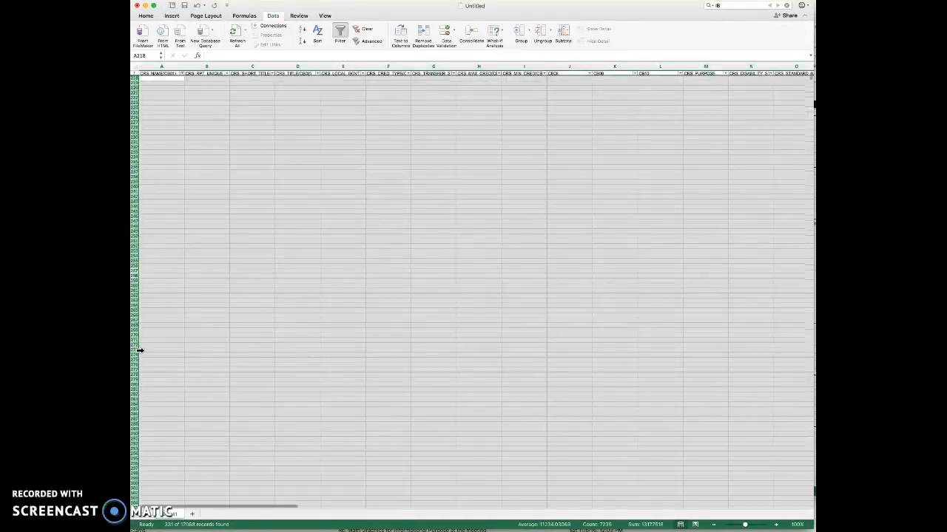
- Remove the CCE filter from CRS_NAME(CB01) and sort the list ascending by that column
left_click(181, 75)
left_click(275, 252)
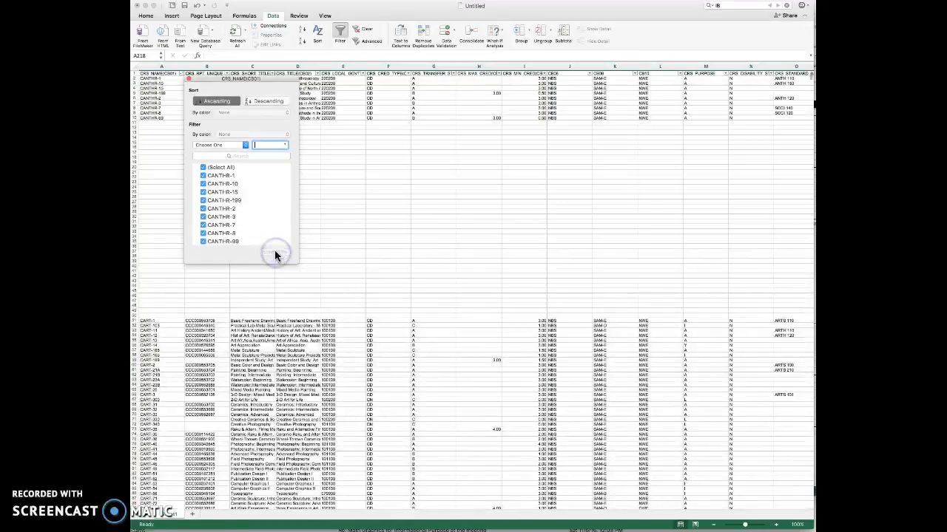
left_click(190, 80)
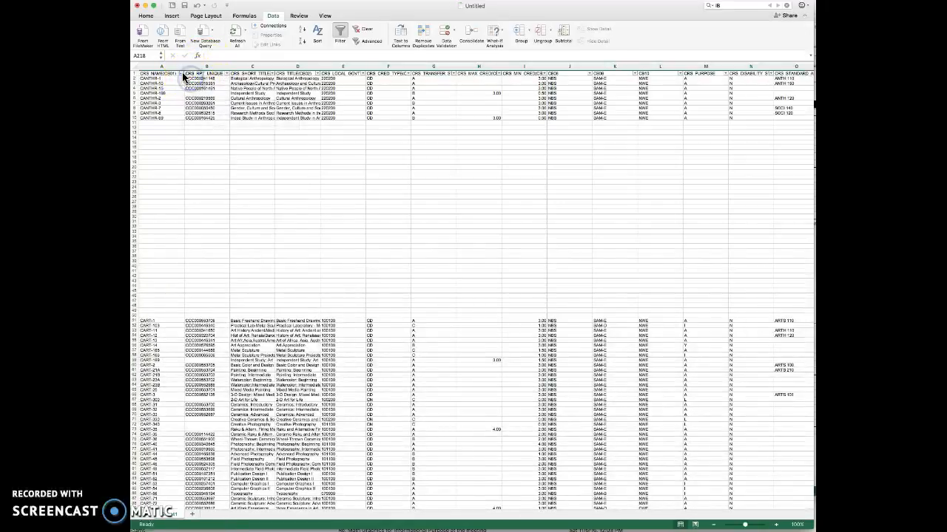
left_click(183, 77)
left_click(222, 101)
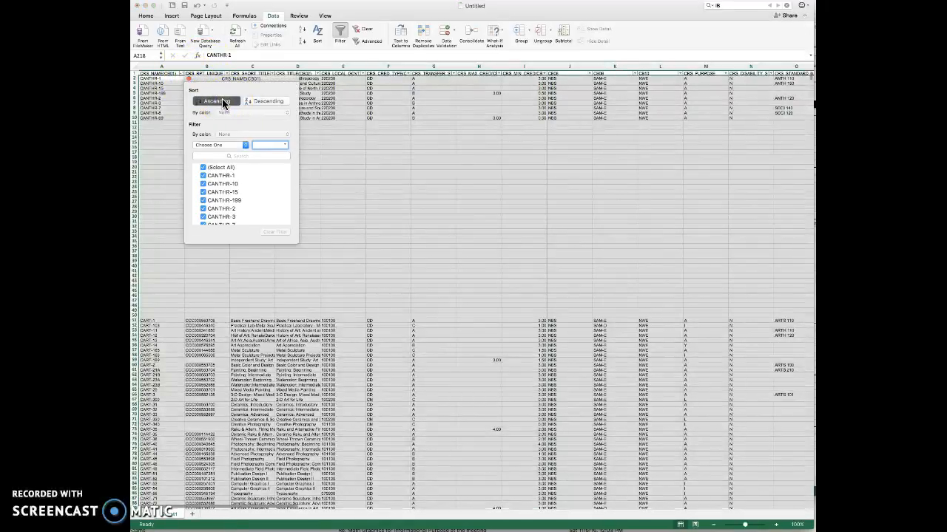
left_click(186, 75)
- Clear the contents of the CLEP course block, from CCLEP-1 in row 218 through CCLEP-9
scroll(186, 108, "down", 3)
left_click(211, 231)
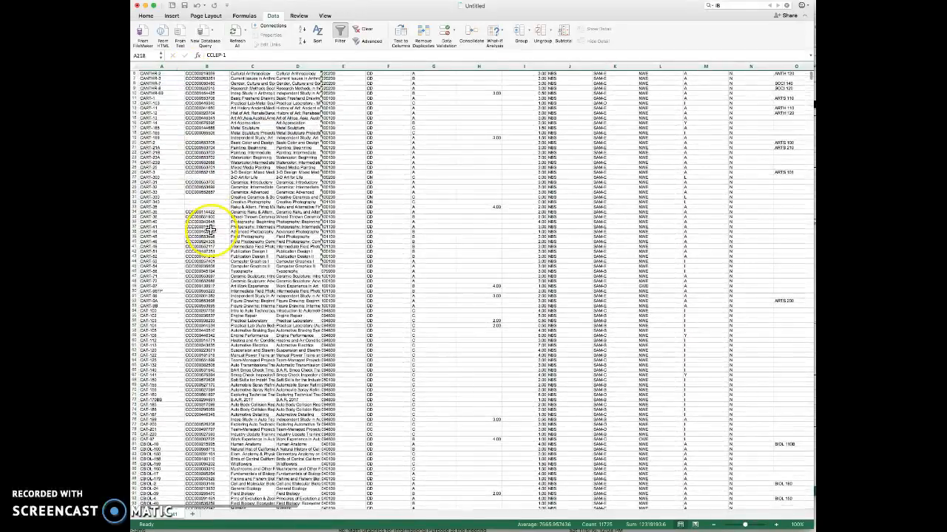
scroll(211, 231, "down", 7)
scroll(211, 230, "down", 20)
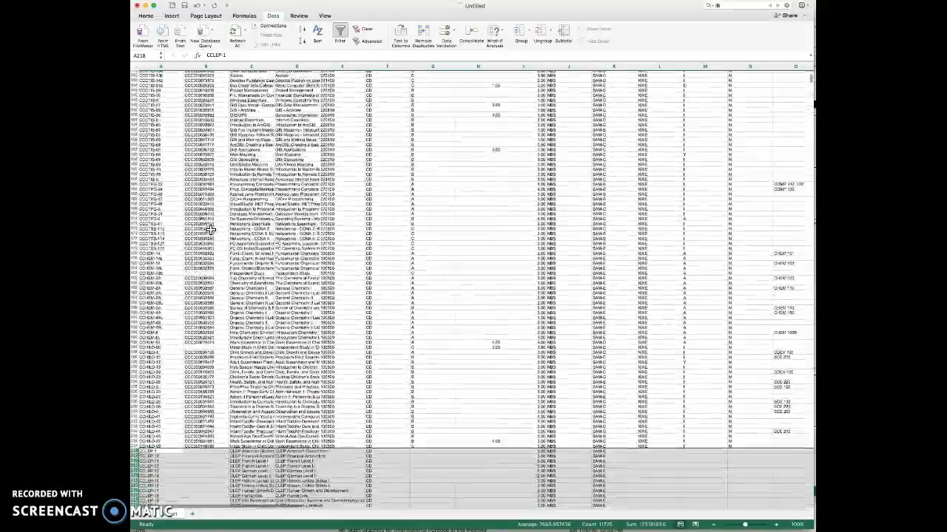
scroll(211, 231, "down", 10)
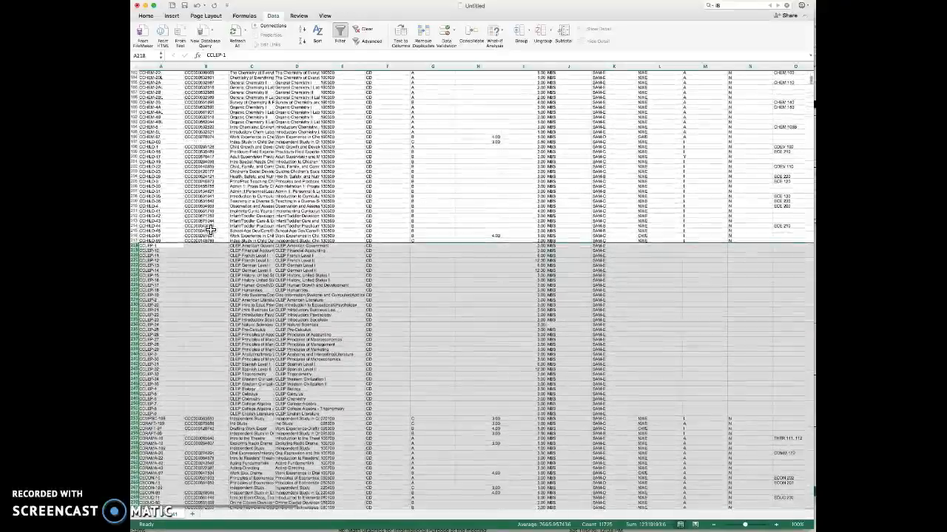
scroll(210, 230, "down", 3)
left_click(210, 190)
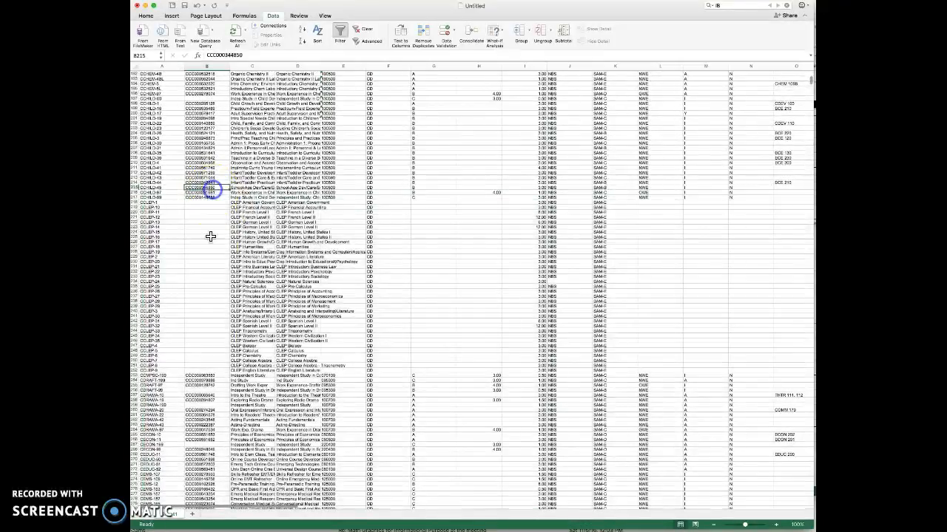
scroll(208, 248, "up", 1)
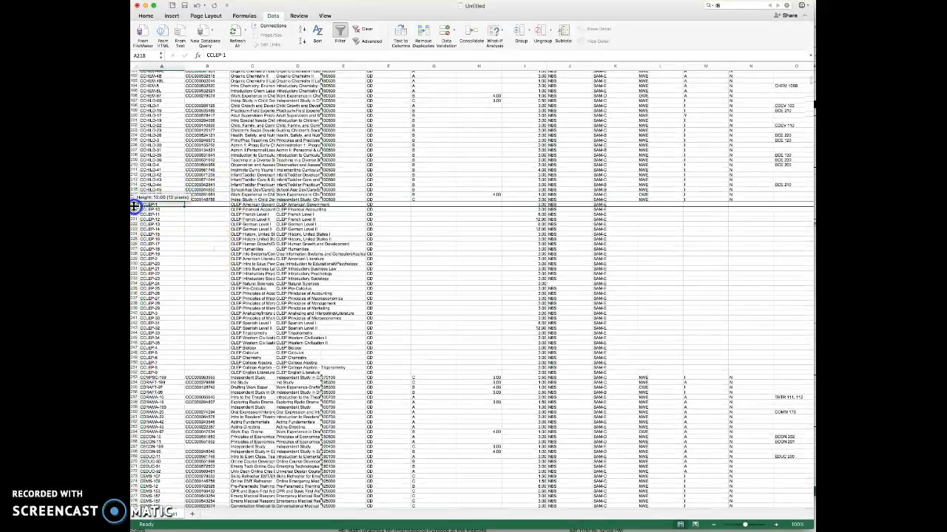
left_click_drag(134, 207, 134, 206)
left_click(135, 206)
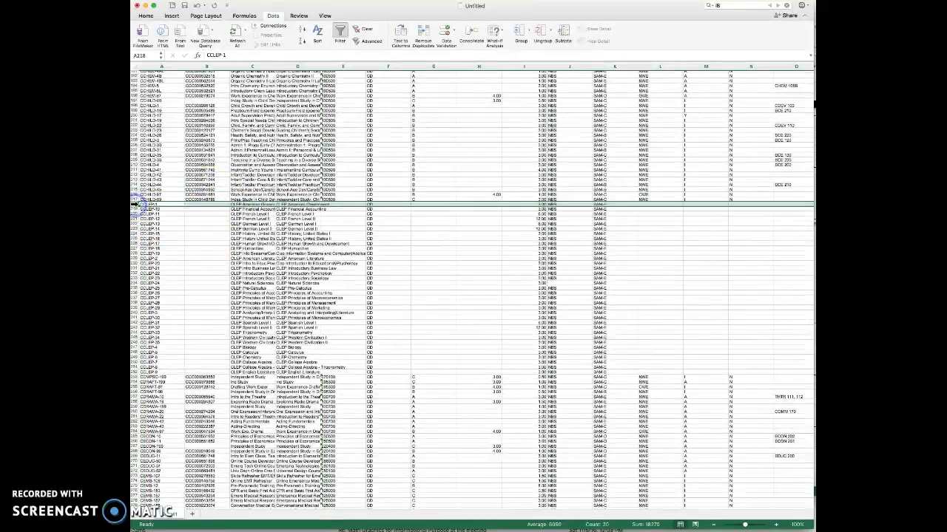
left_click(135, 373, "shift")
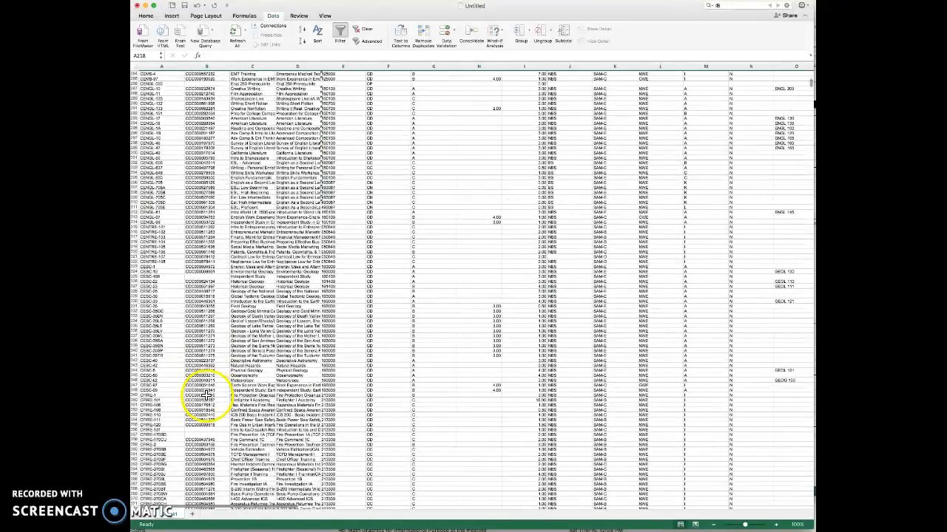
- Clear the contents of the IB course block, from CIB-1 in row 577 through the last CIB row
scroll(205, 396, "down", 15)
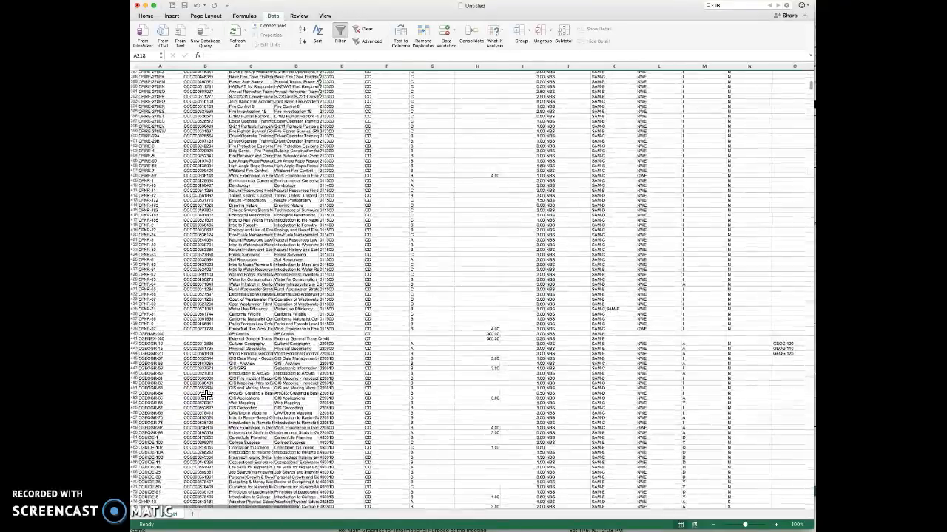
scroll(206, 396, "down", 8)
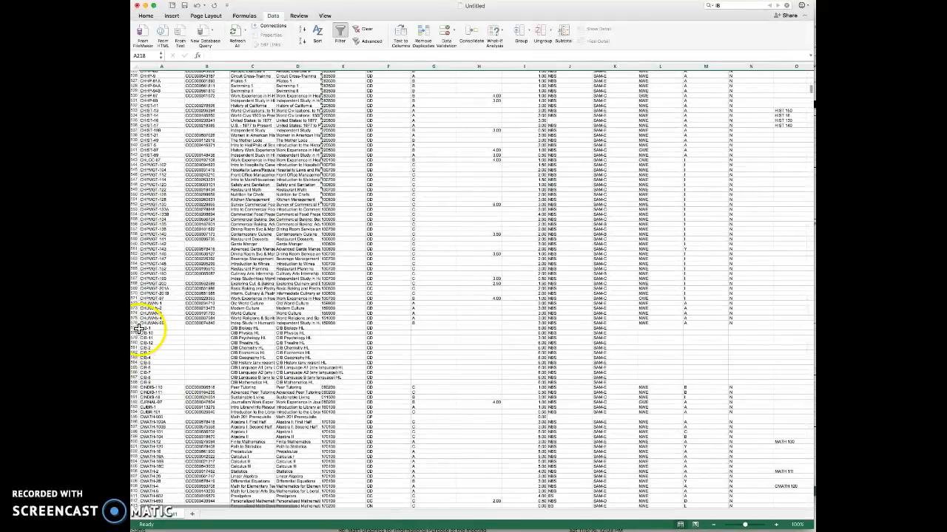
left_click_drag(139, 327, 140, 380)
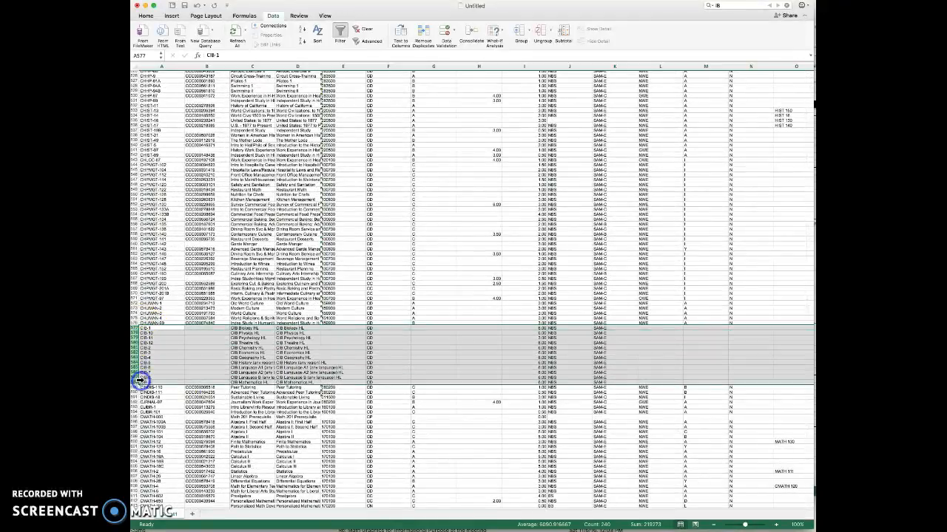
key("Delete")
- Clear the contents of row 773, the CTENGL-000 prerequisite entry near the end of the list
scroll(153, 365, "down", 4)
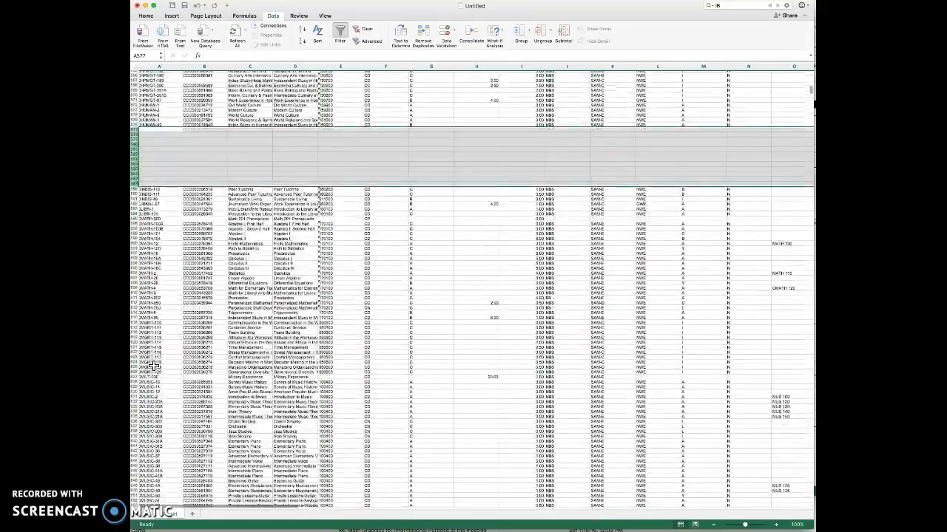
scroll(153, 365, "down", 10)
scroll(153, 365, "down", 10)
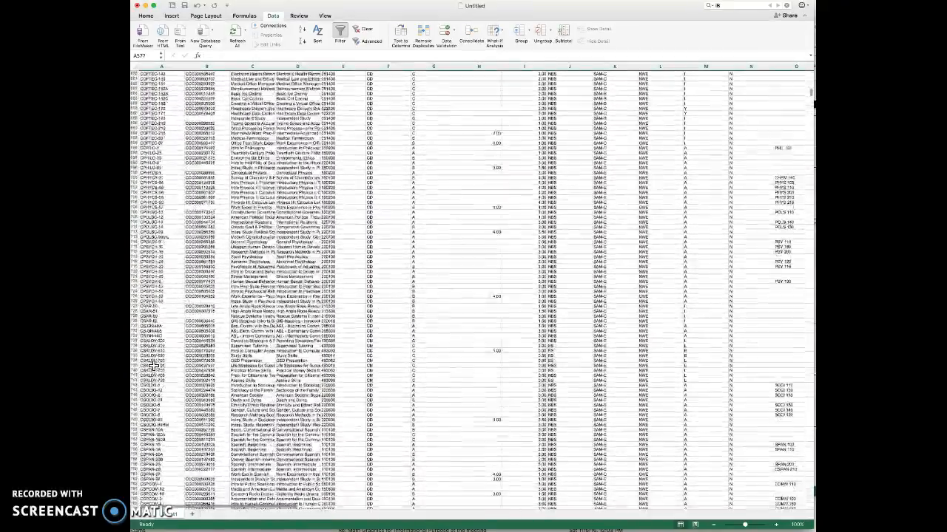
scroll(153, 366, "down", 10)
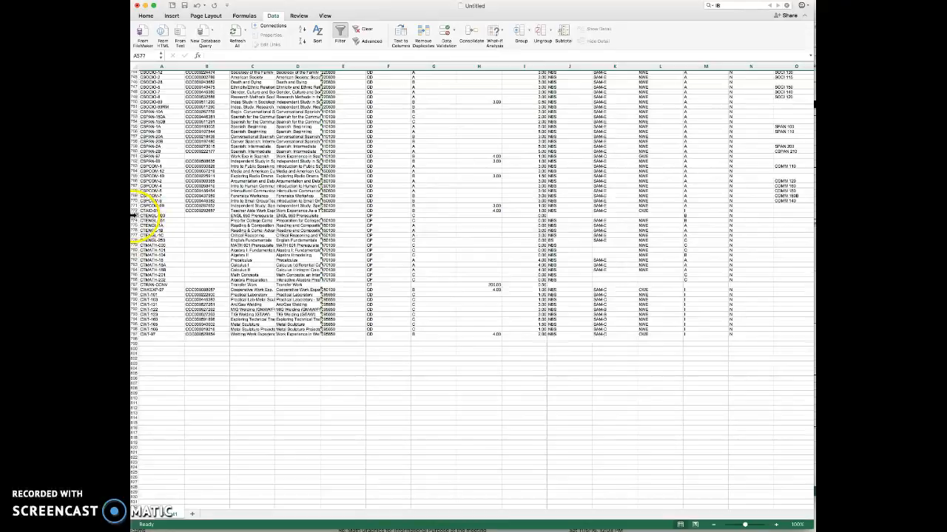
left_click(135, 216)
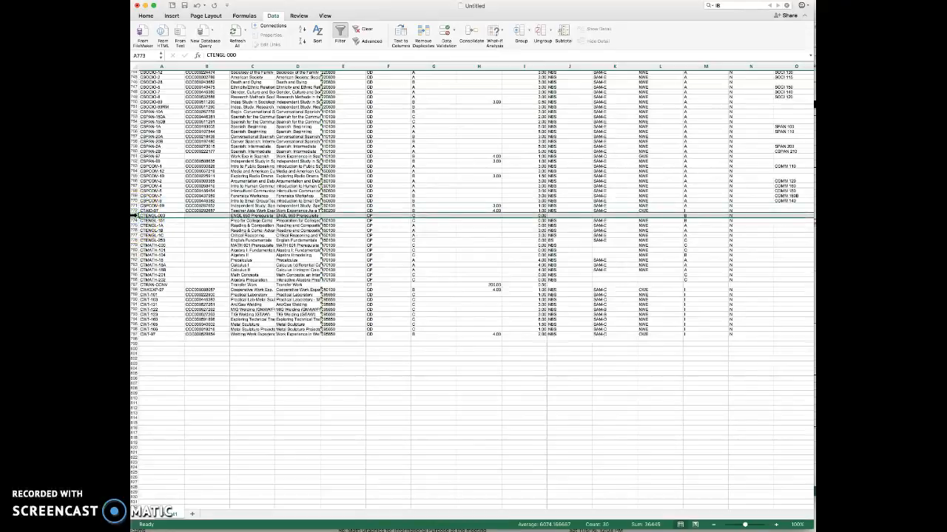
left_click(261, 215)
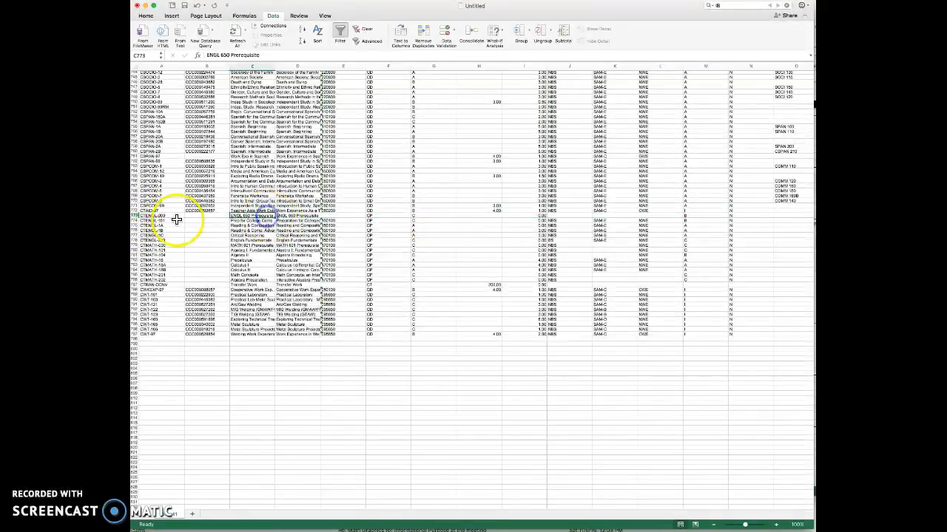
left_click(136, 216)
key("Delete")
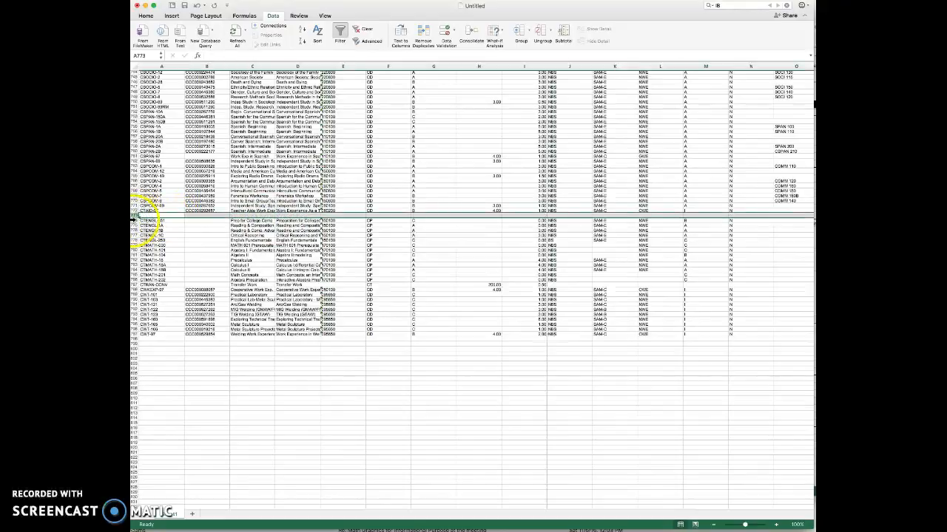
- Clear the contents of the transfer course block near the end of the list, from CTENGL-151 in row 774 through row 787
left_click(136, 220)
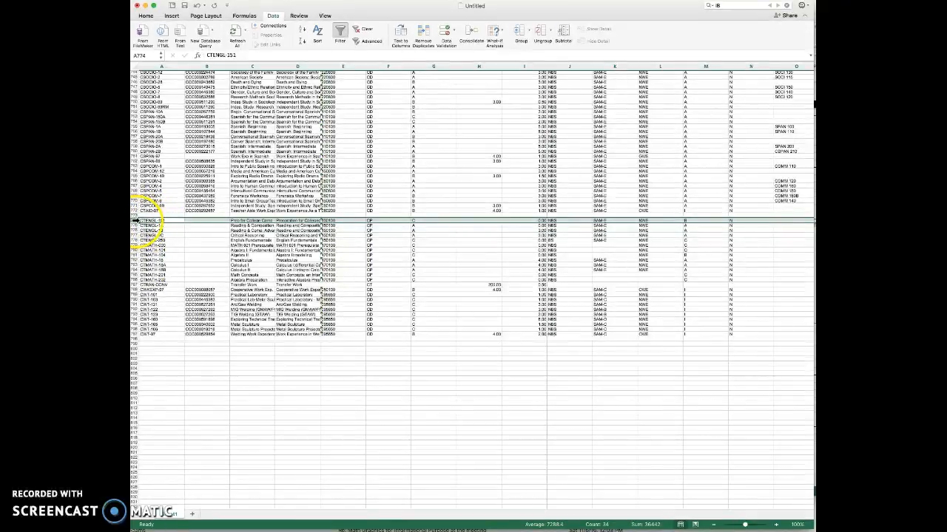
left_click_drag(135, 220, 137, 285)
key("Delete")
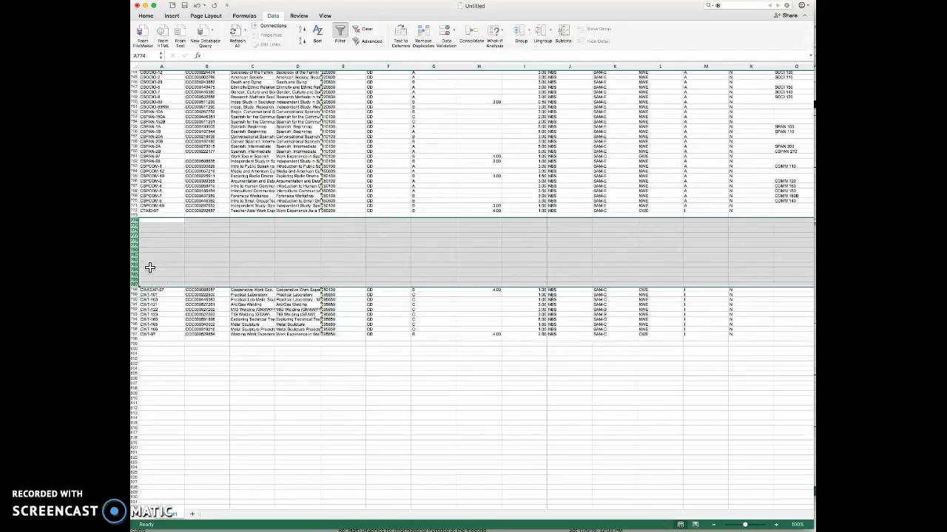
- Sort the course list ascending by the CRS_NAME(CB01) column again to close up the cleared rows
scroll(250, 447, "up", 1)
scroll(249, 448, "up", 1)
scroll(250, 447, "up", 20)
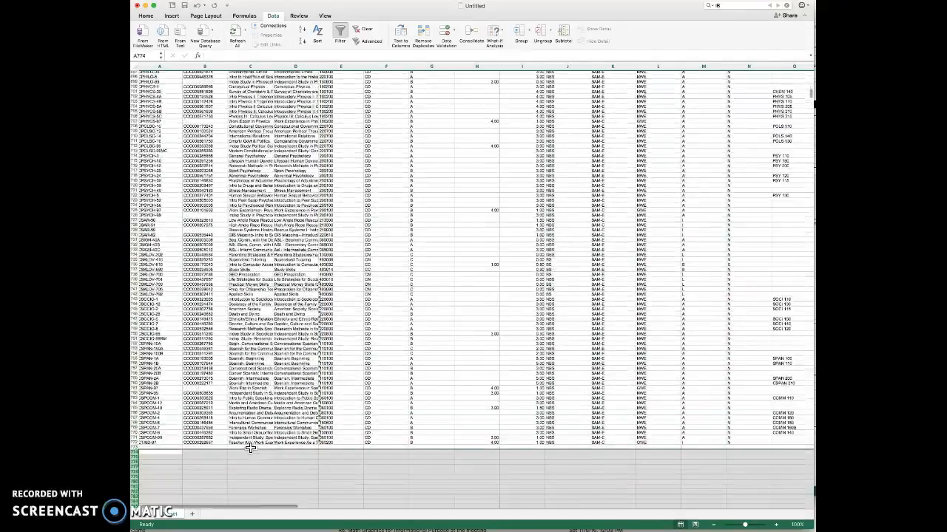
scroll(252, 440, "up", 20)
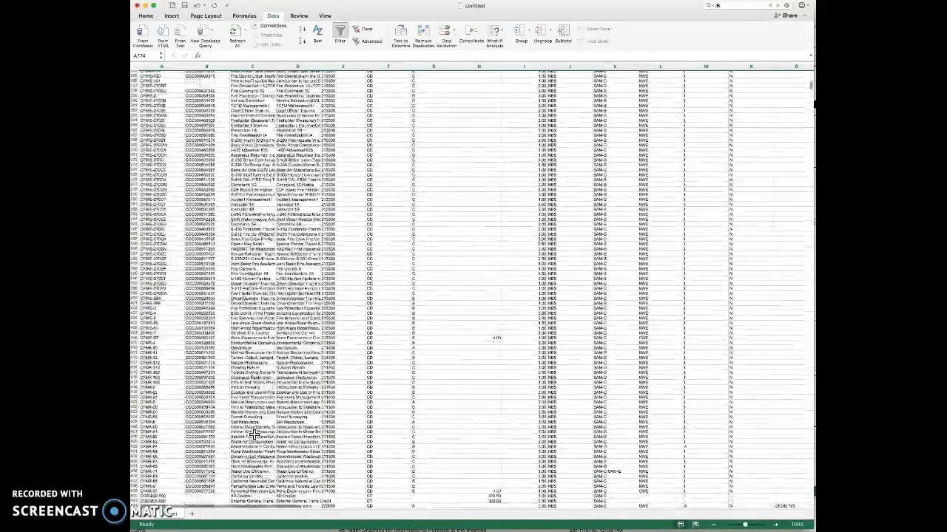
scroll(261, 414, "up", 20)
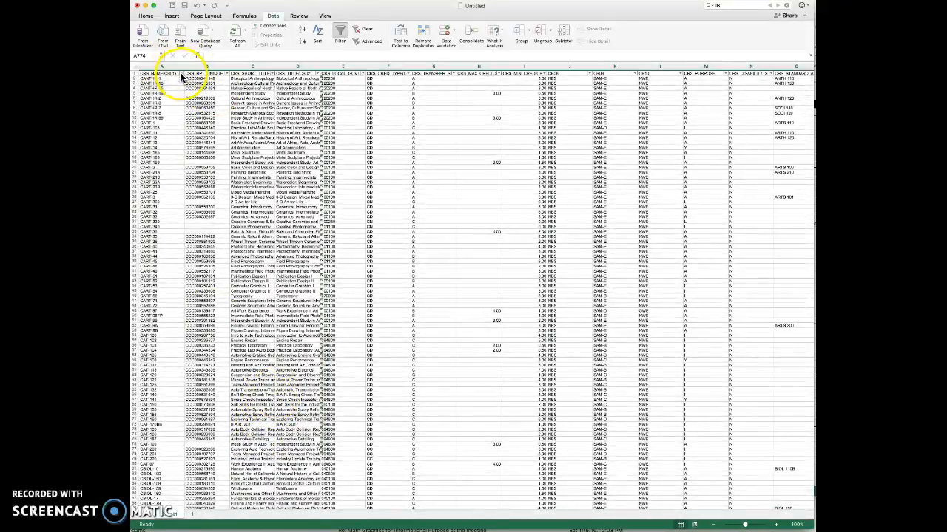
left_click(180, 72)
left_click(216, 102)
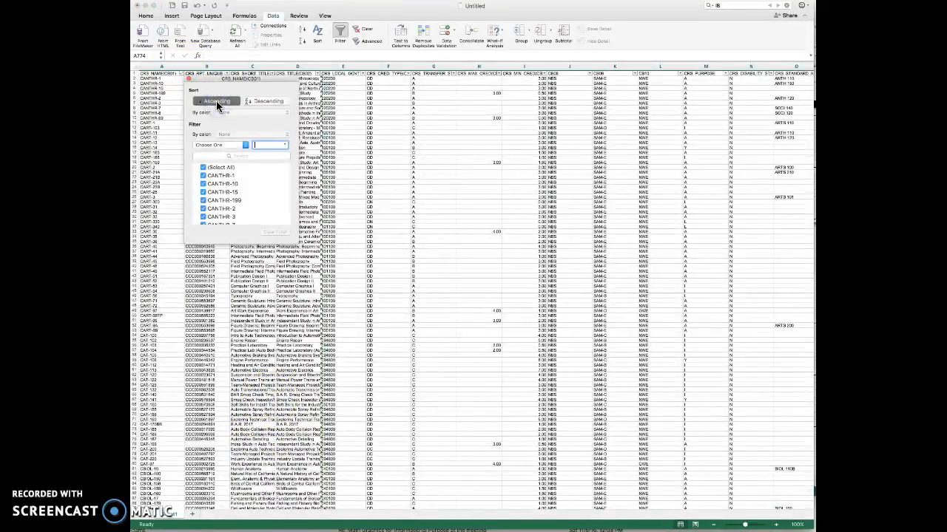
left_click(257, 338)
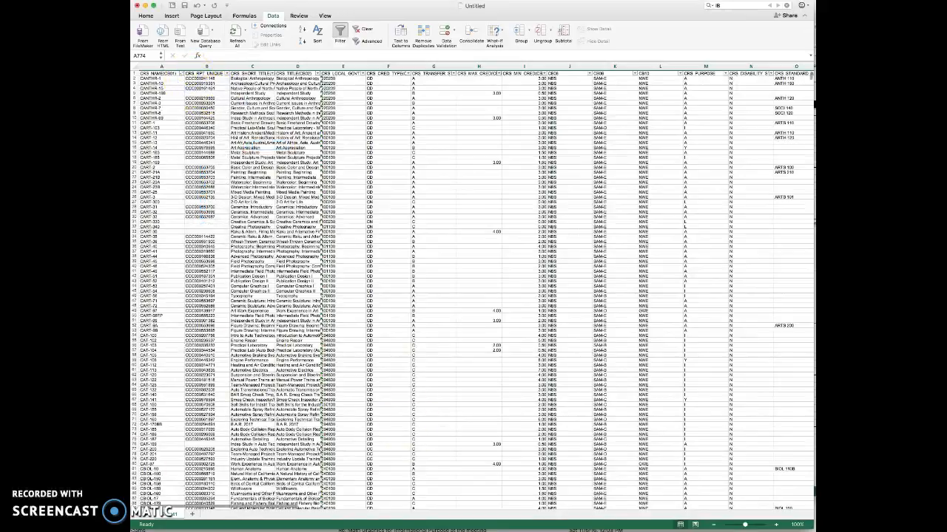